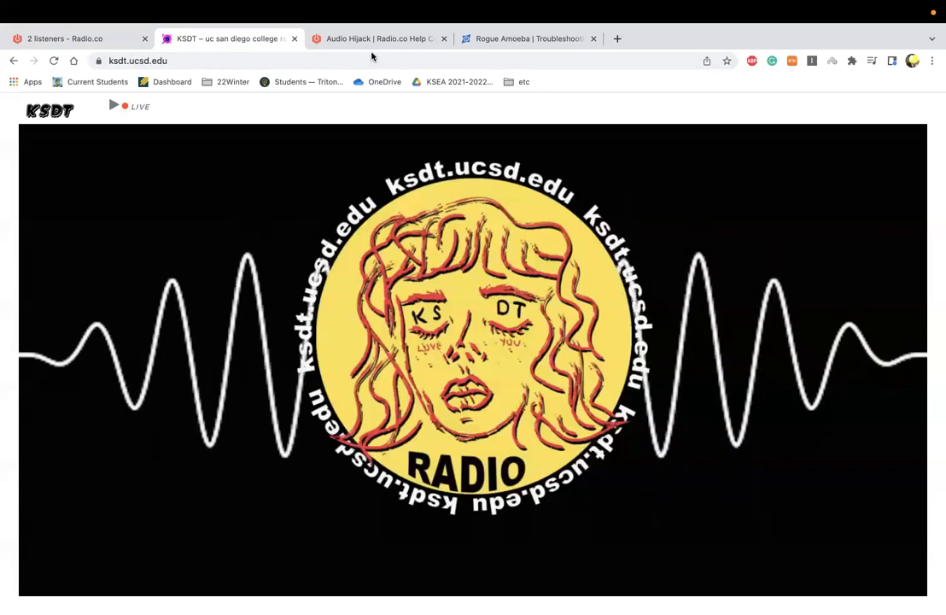
- Open the Radio.co station dashboard and show its live details to review the schedule and the host, port and password
left_click(106, 38)
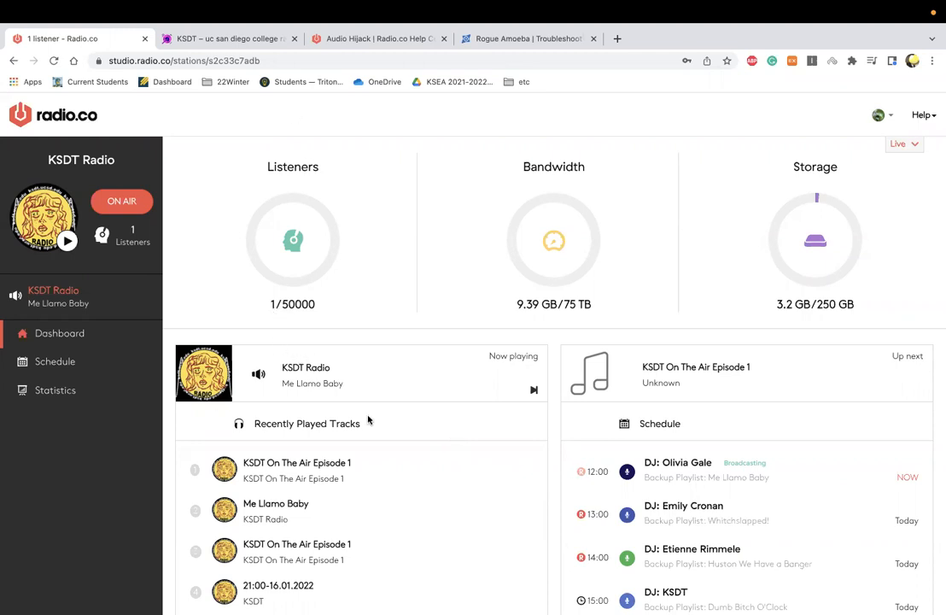
left_click(913, 147)
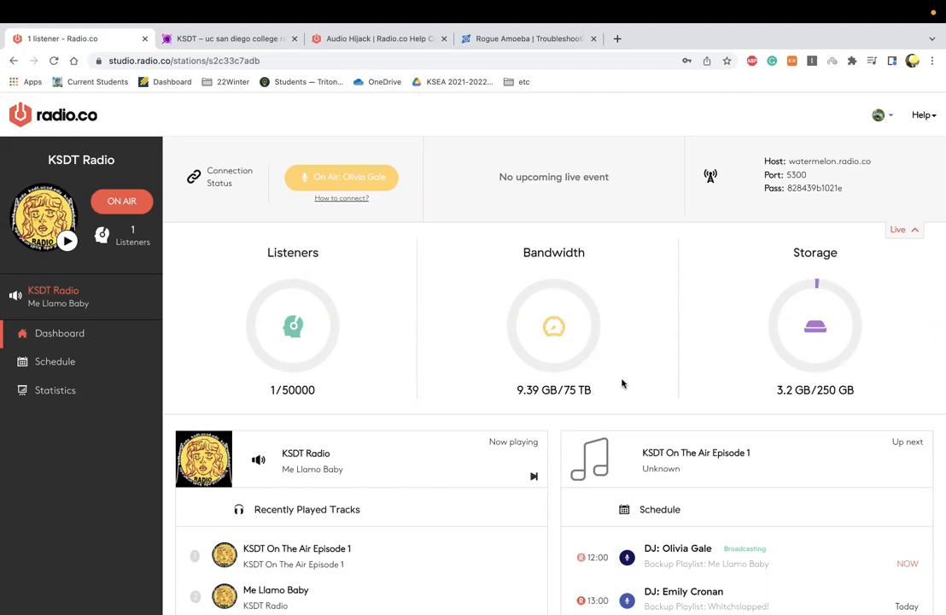
scroll(632, 392, "down", 2)
scroll(672, 444, "down", 3)
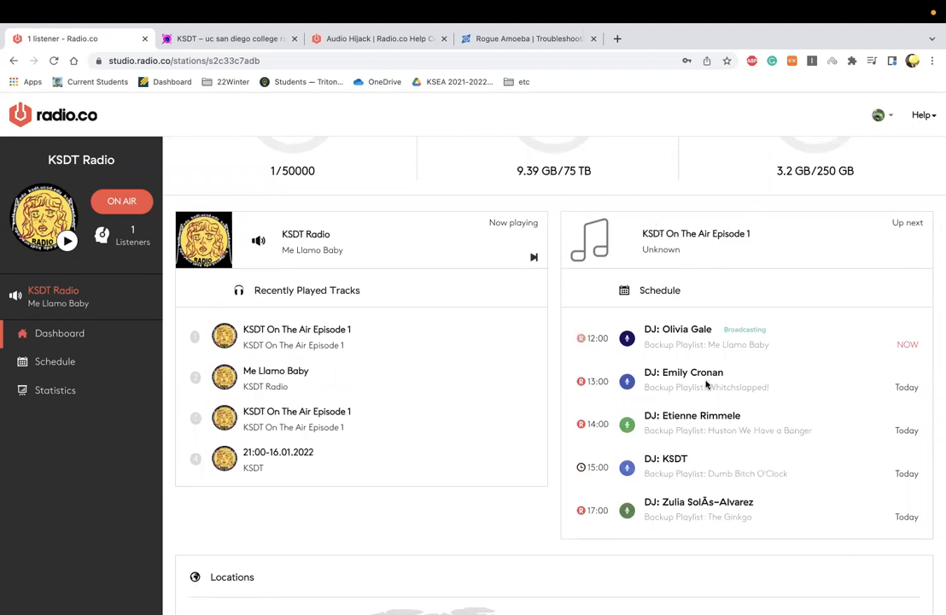
scroll(844, 447, "up", 2)
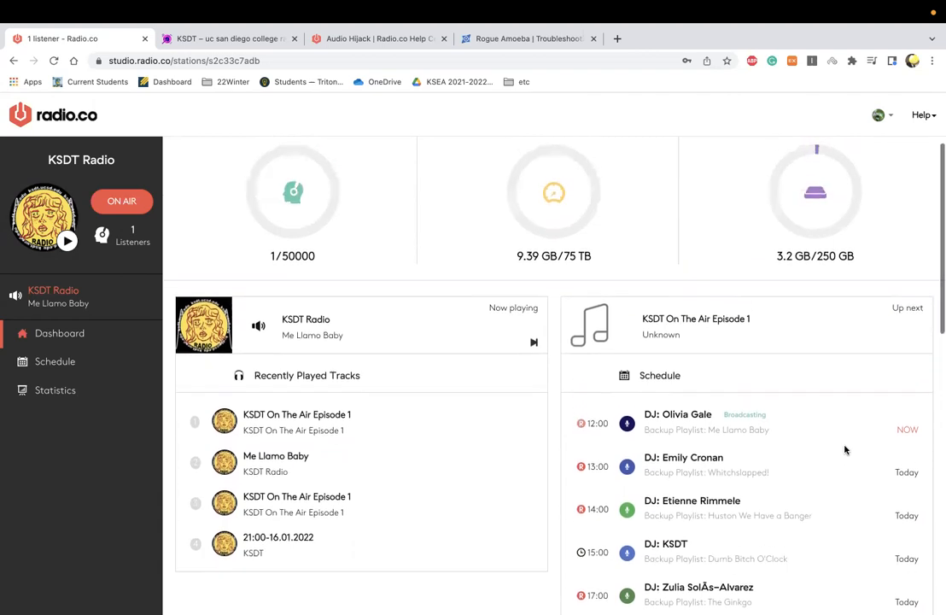
scroll(844, 451, "up", 3)
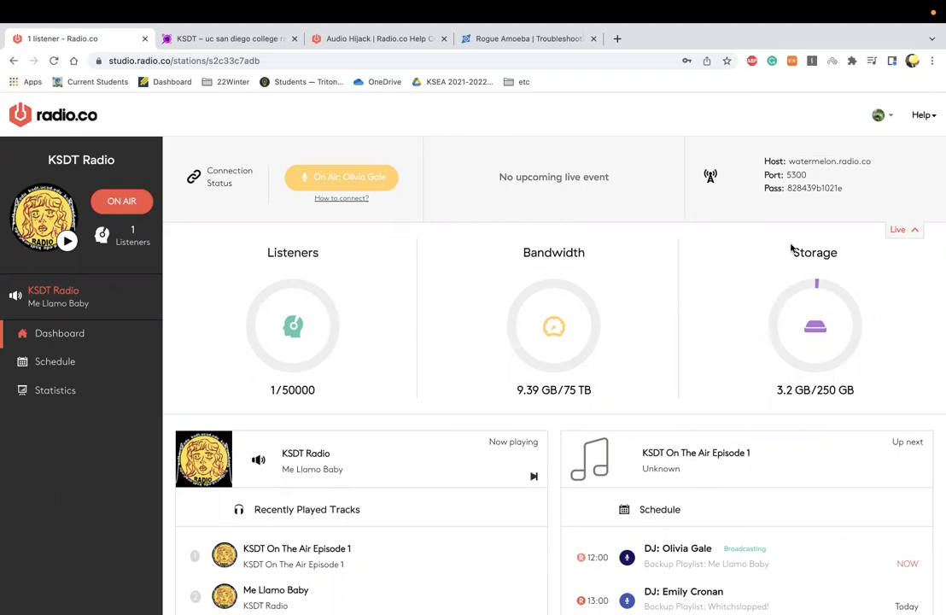
mouse_move(815, 166)
mouse_move(804, 191)
mouse_move(844, 195)
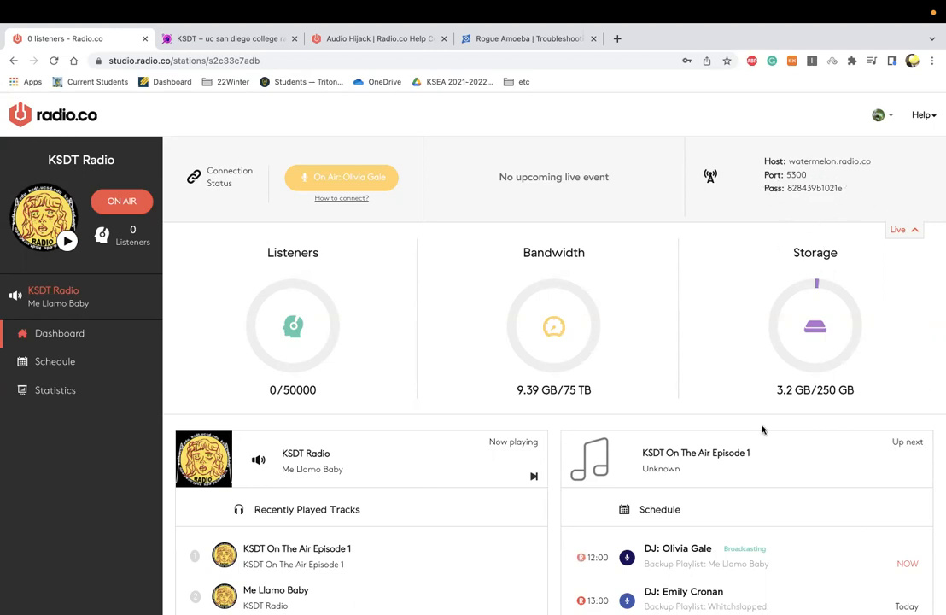
- Switch to Audio Hijack and reposition its sessions window on the desktop
key("ctrl+Left")
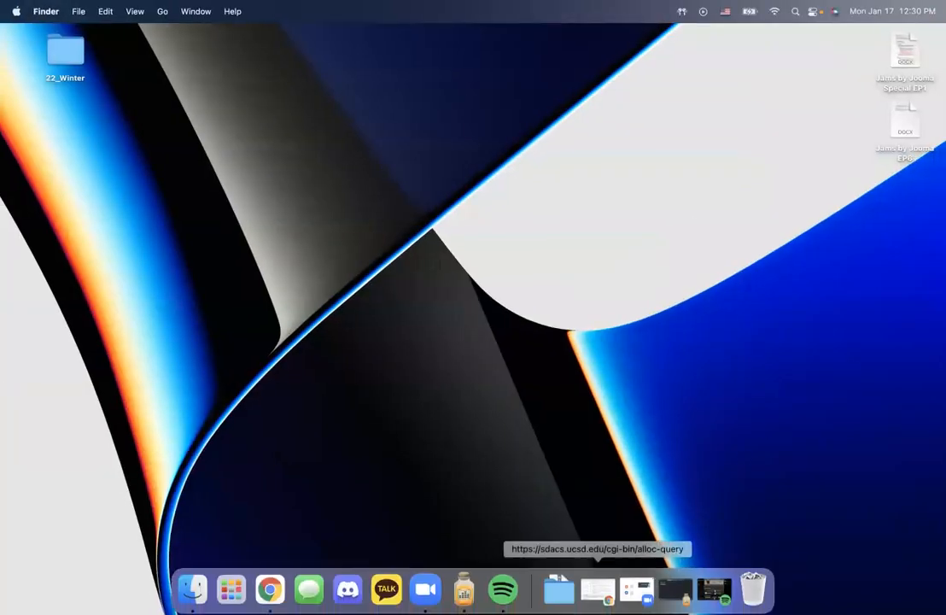
left_click(469, 594)
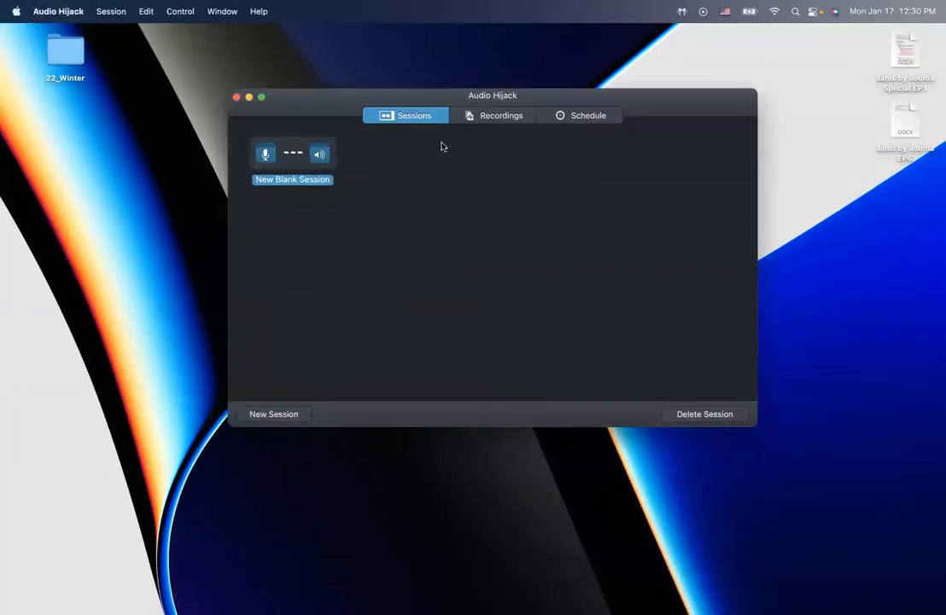
left_click(509, 376)
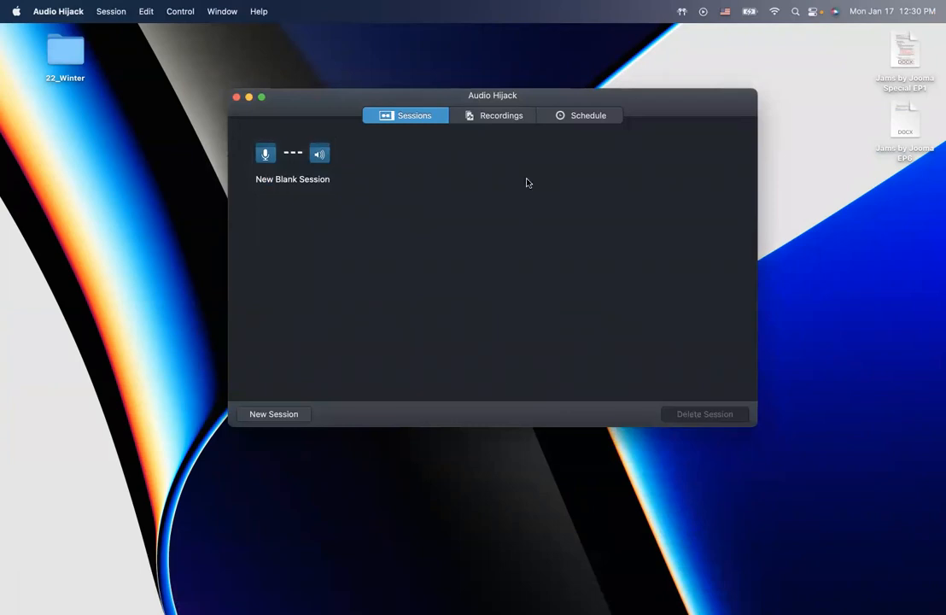
left_click_drag(665, 109, 618, 135)
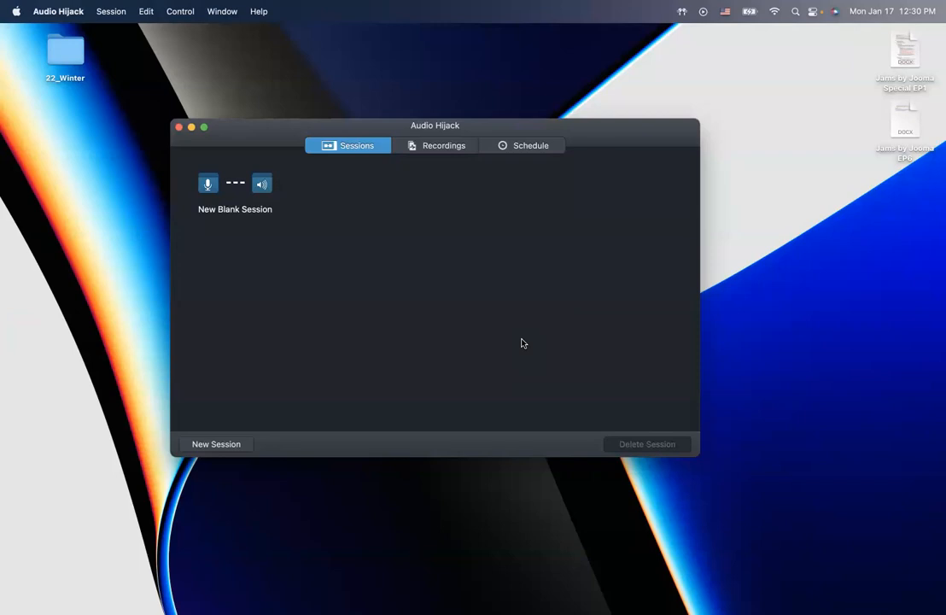
- Create a session from the New Blank Session template and enlarge its window
left_click(243, 445)
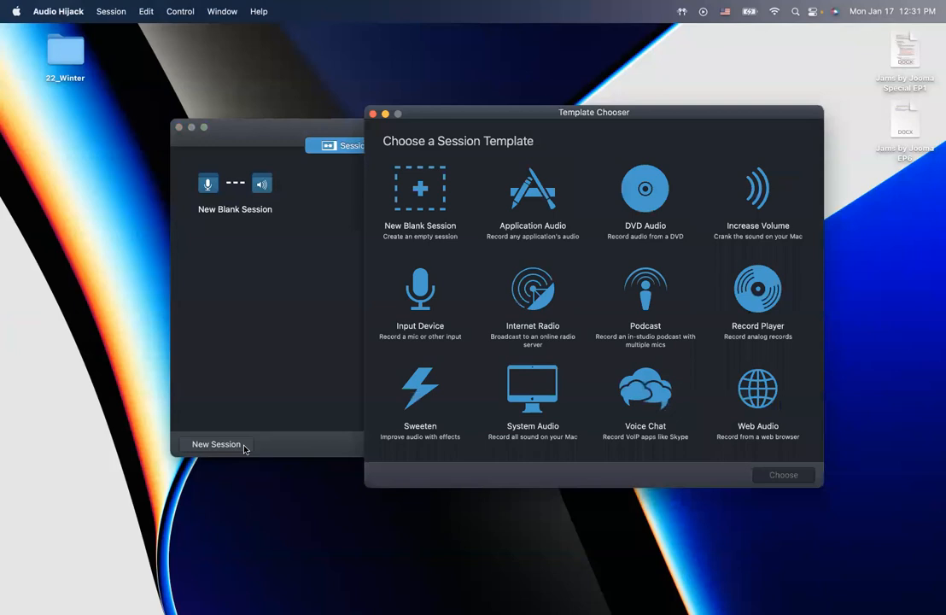
left_click(419, 202)
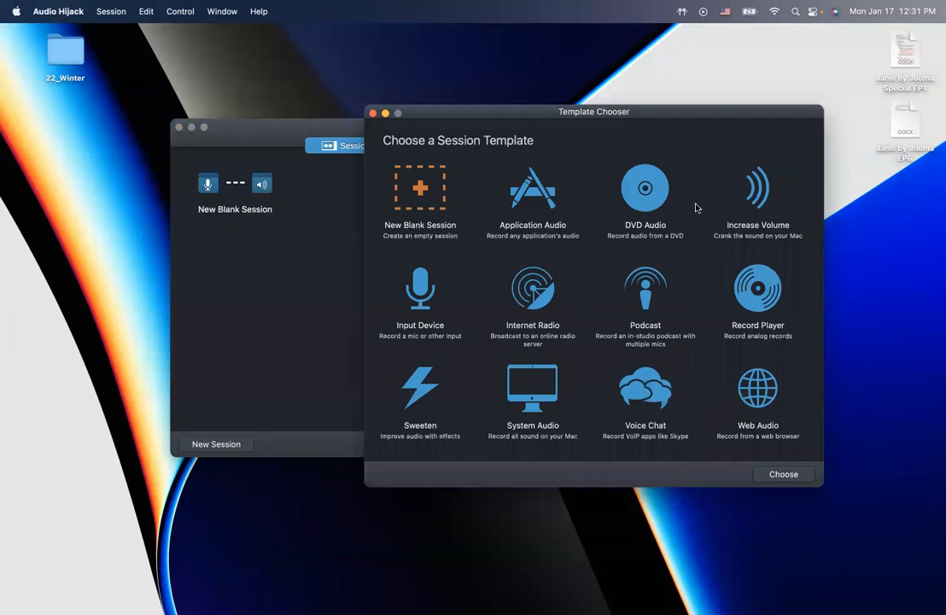
double_click(419, 191)
left_click_drag(423, 223, 469, 115)
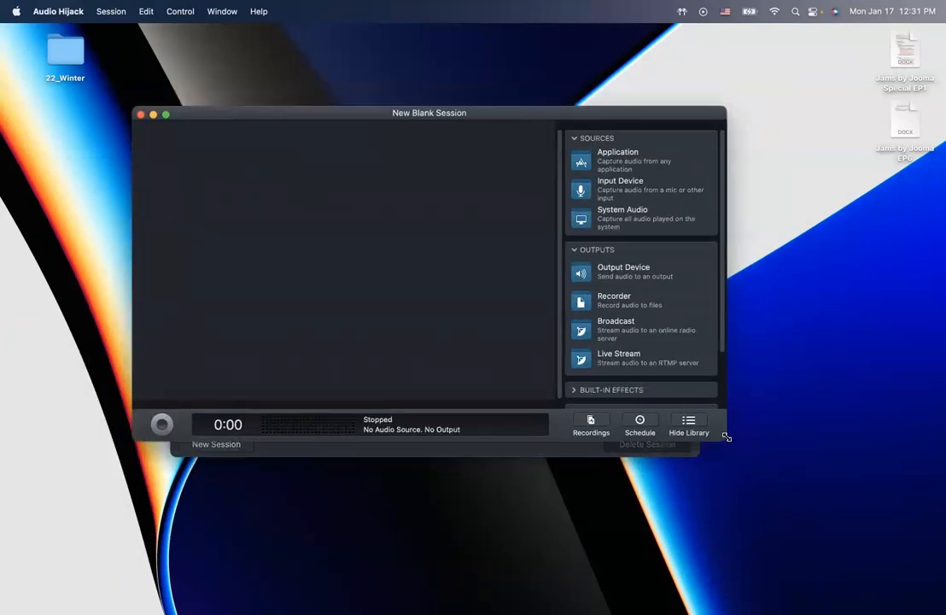
left_click_drag(725, 438, 878, 581)
left_click_drag(538, 101, 501, 81)
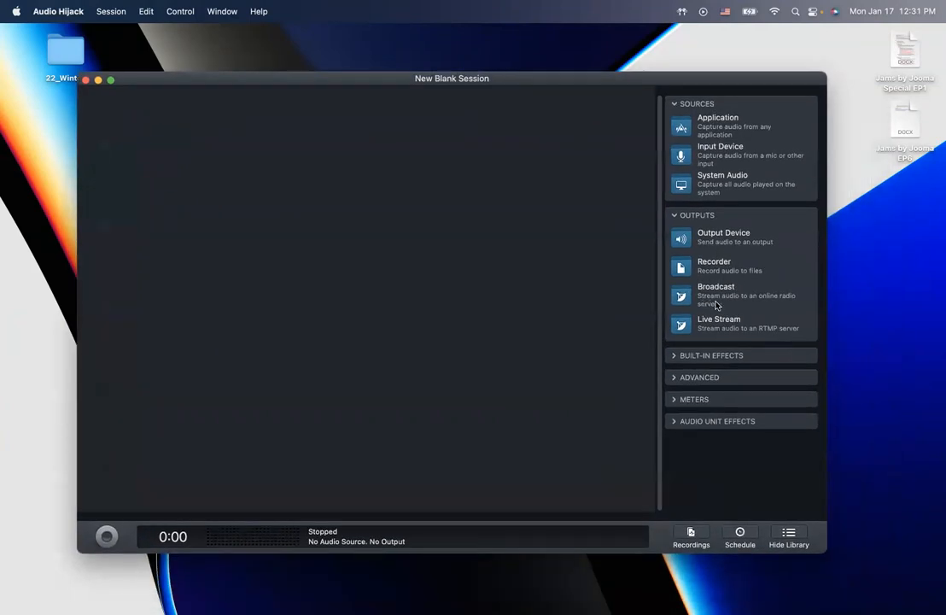
- Add a Broadcast output block to the session and set its server type to Shoutcast 1
left_click_drag(725, 302, 491, 267)
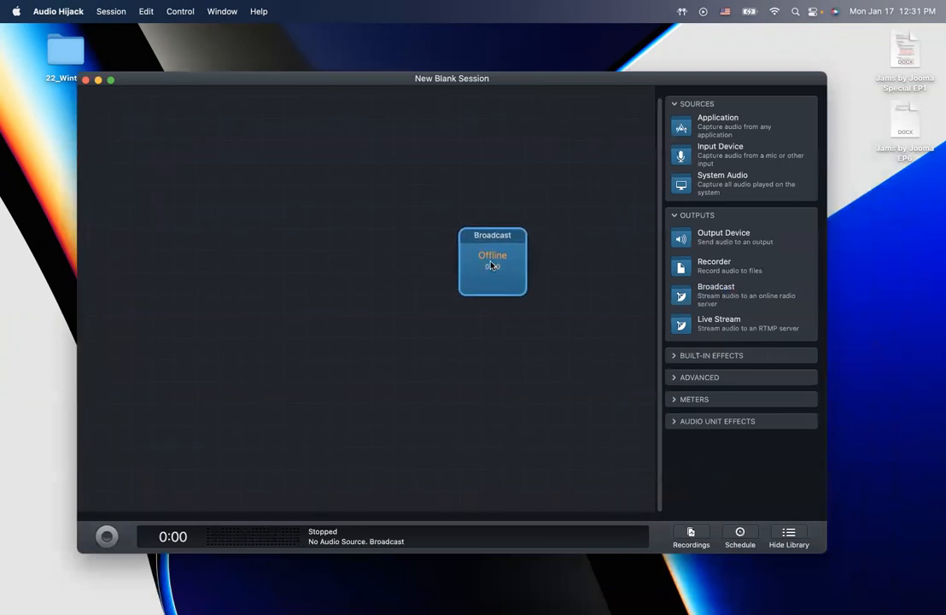
left_click(491, 265)
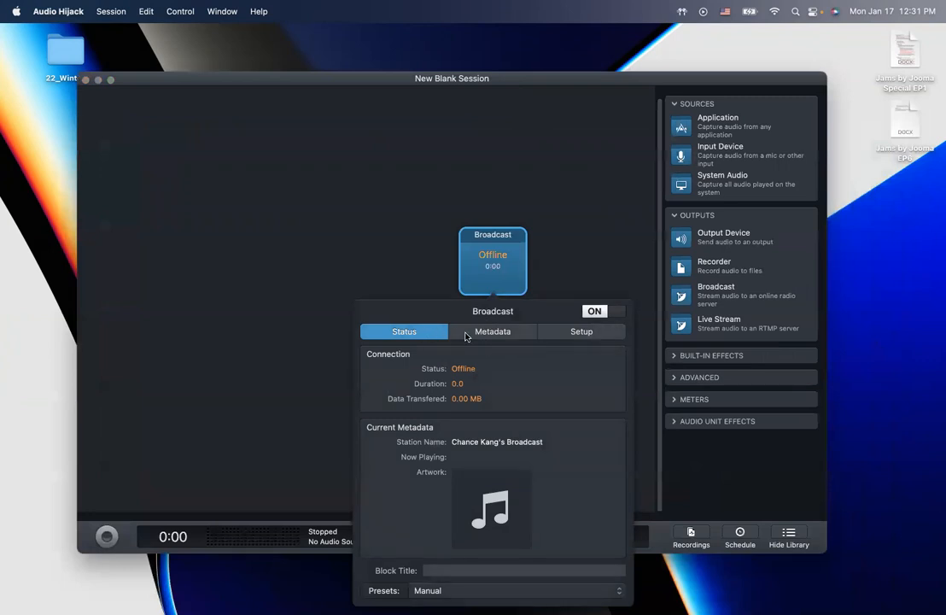
left_click(596, 336)
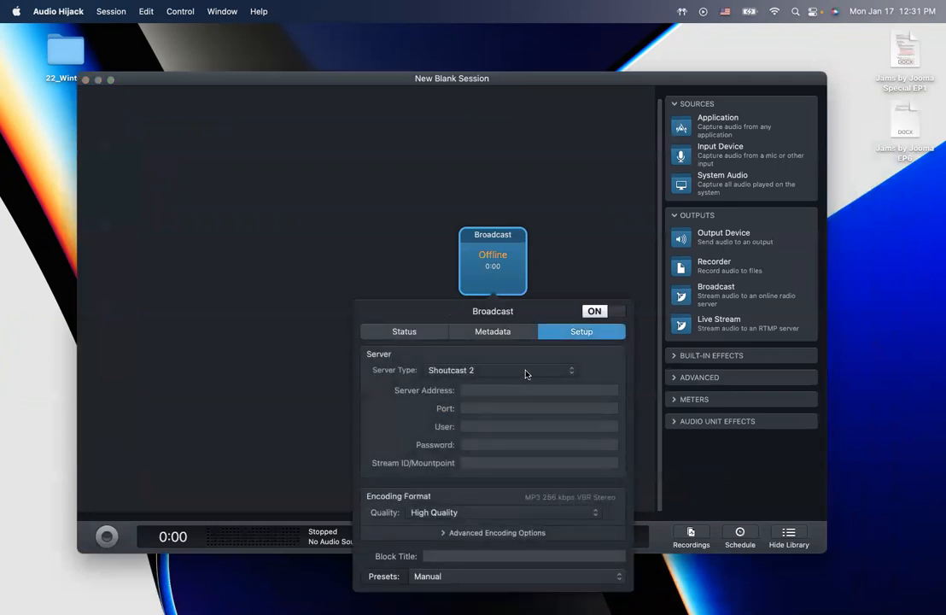
left_click(526, 372)
left_click(513, 387)
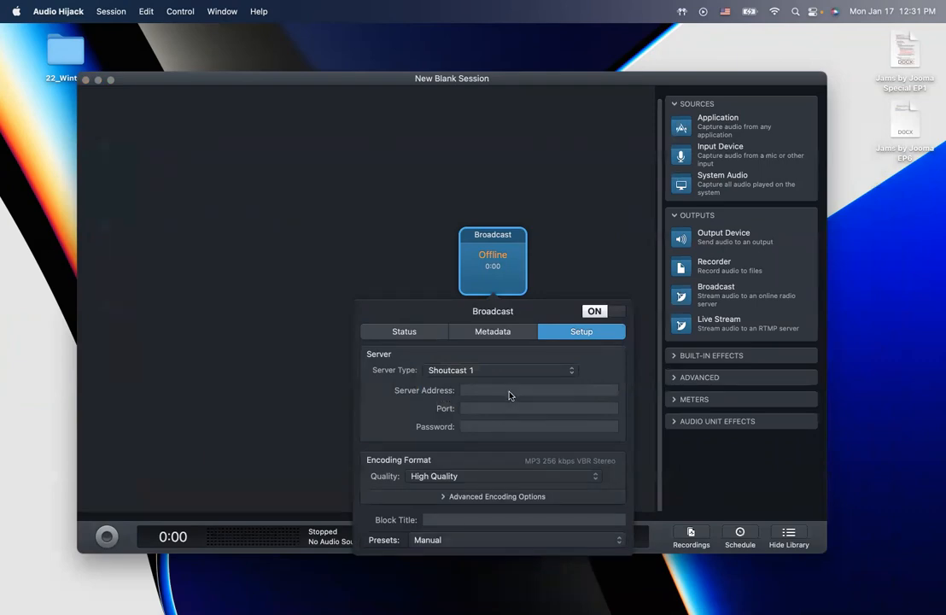
- Compare the host, port and password on the Radio.co dashboard with the Broadcast block's server fields
key("ctrl+Right")
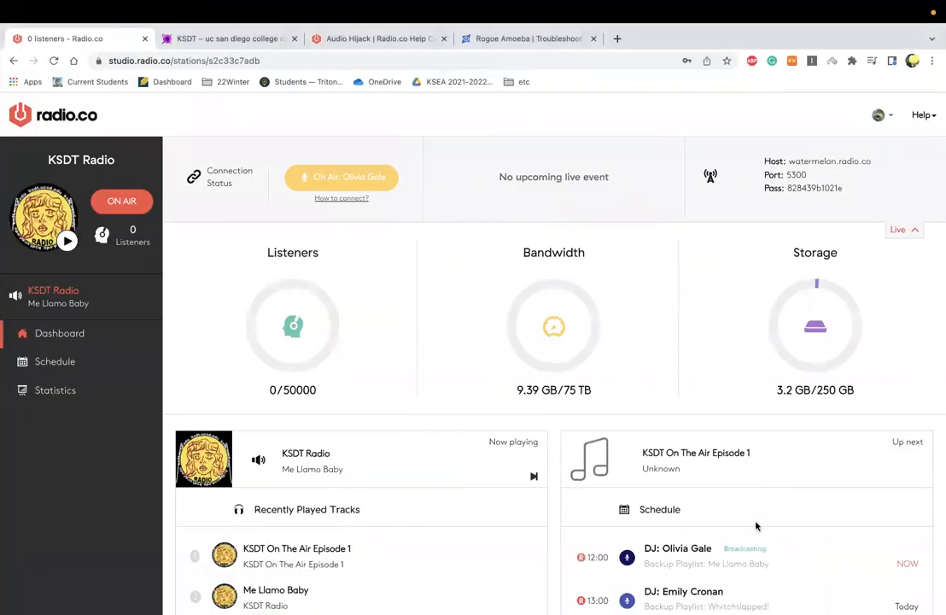
key("ctrl+Left")
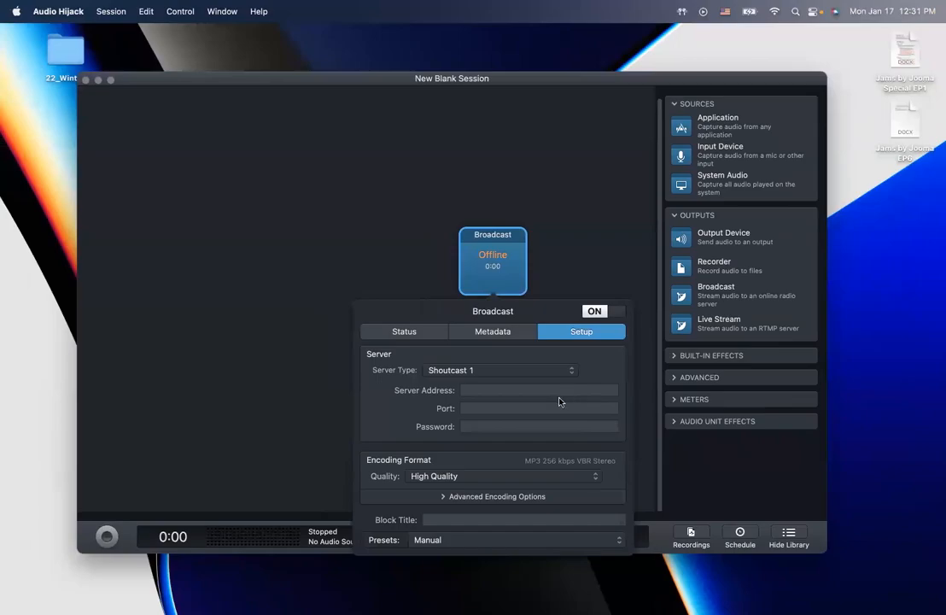
key("ctrl+Right")
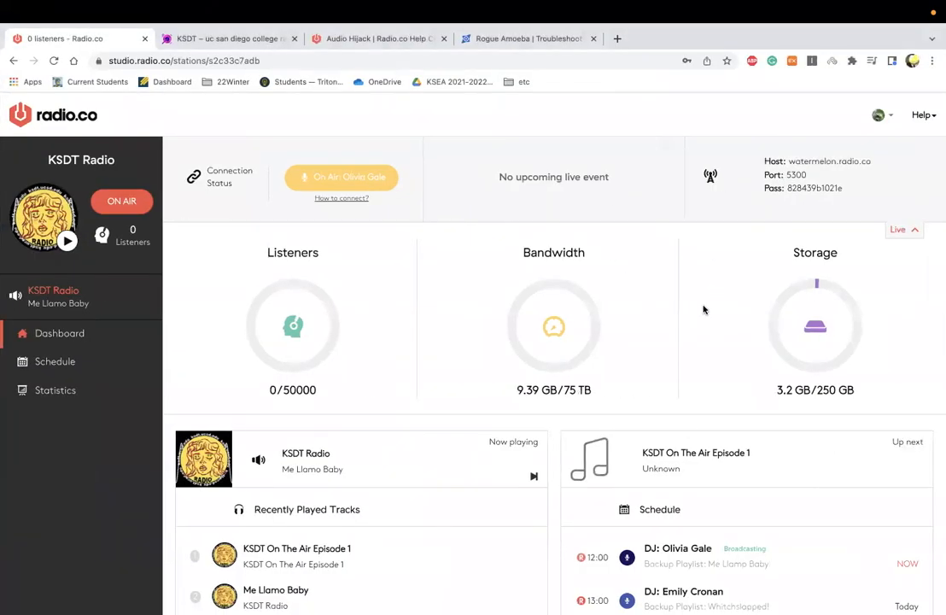
key("ctrl+Left")
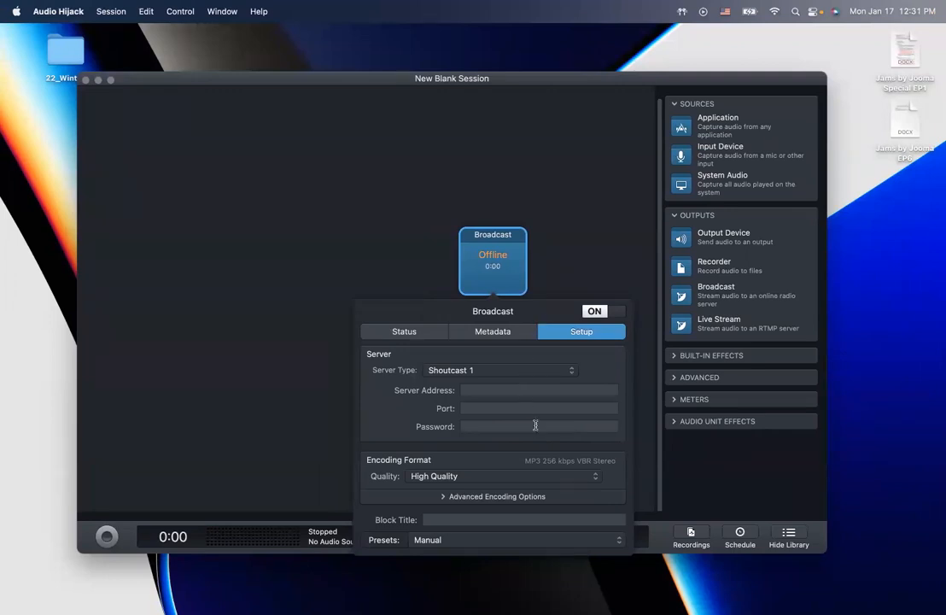
left_click(579, 272)
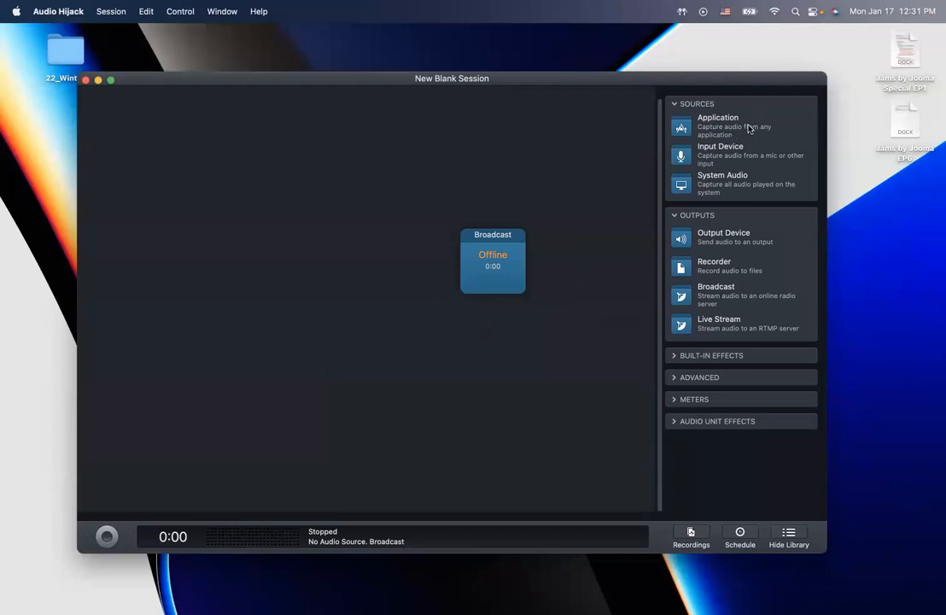
- Add Application, Input Device and System Audio source blocks in a column feeding the Broadcast block
left_click_drag(748, 128, 382, 173)
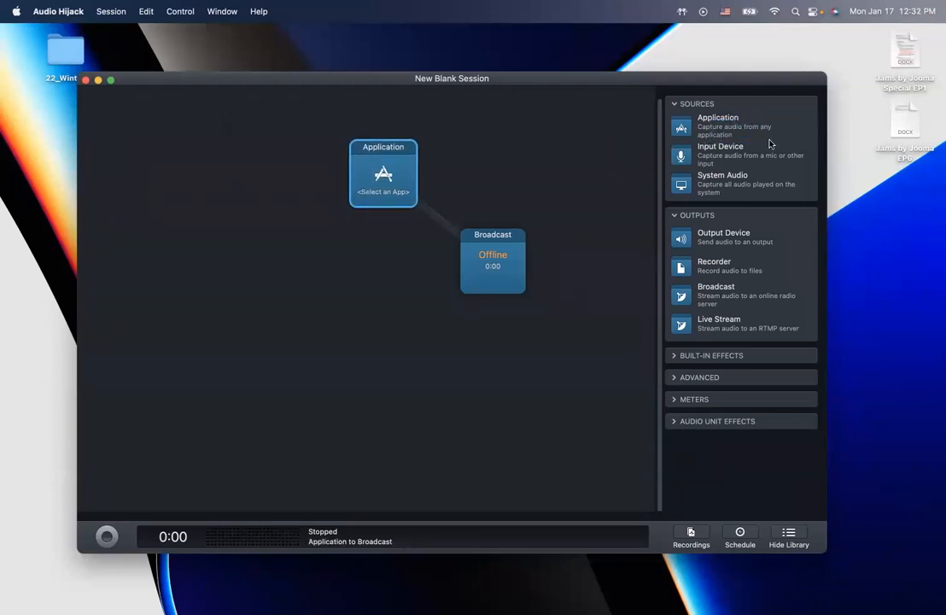
left_click_drag(748, 153, 383, 260)
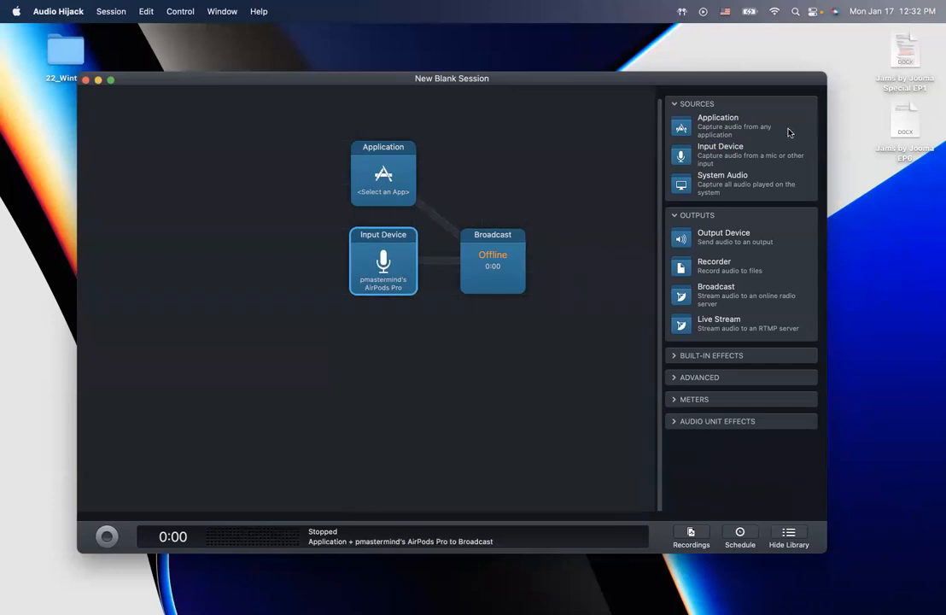
left_click_drag(726, 182, 384, 376)
- Set the Application block's source to Spotify
left_click(403, 189)
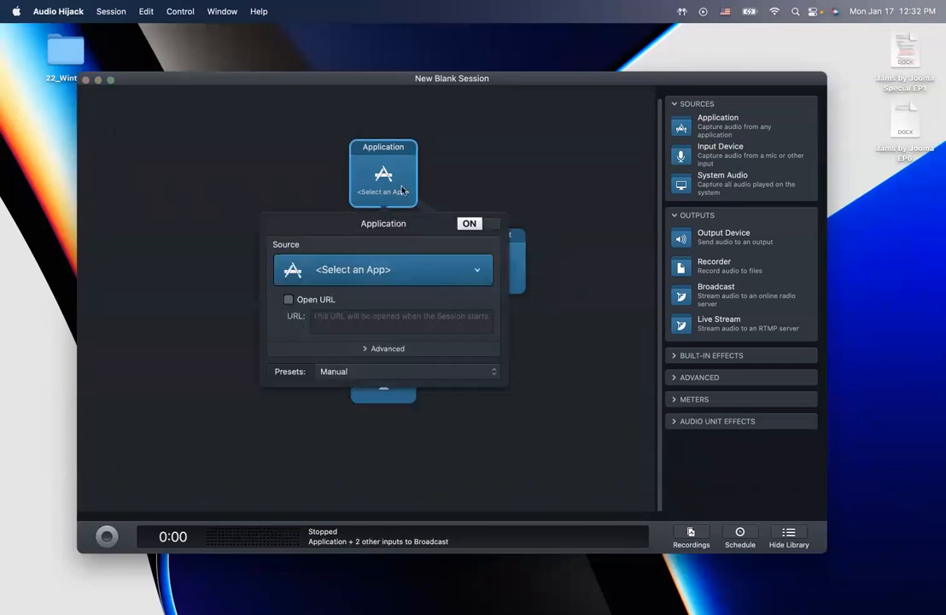
left_click(362, 267)
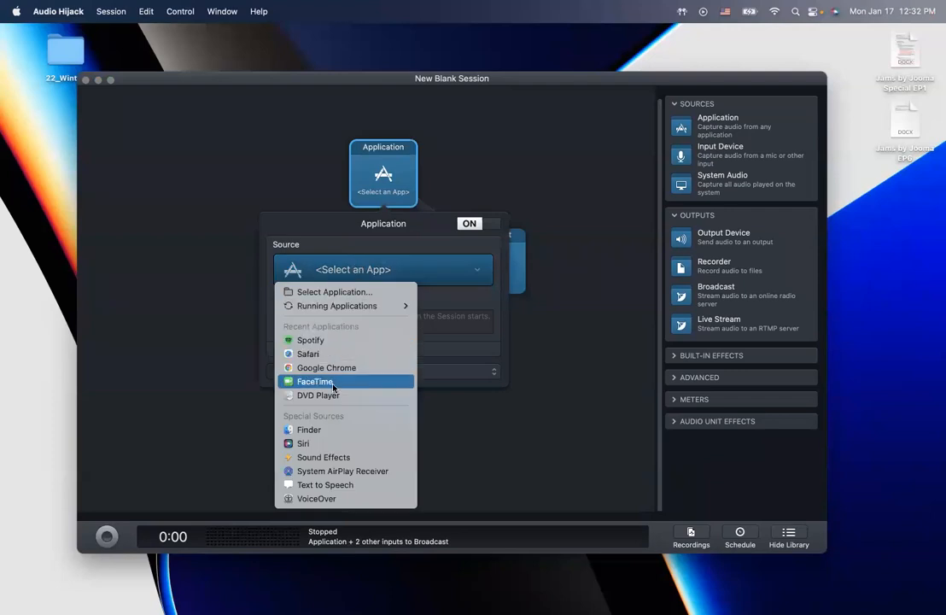
left_click(349, 340)
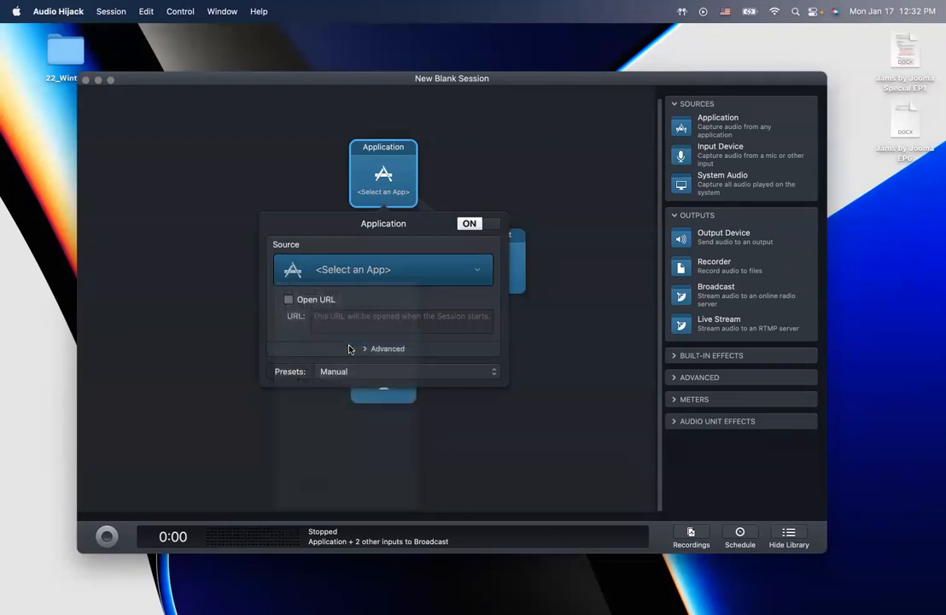
left_click(573, 223)
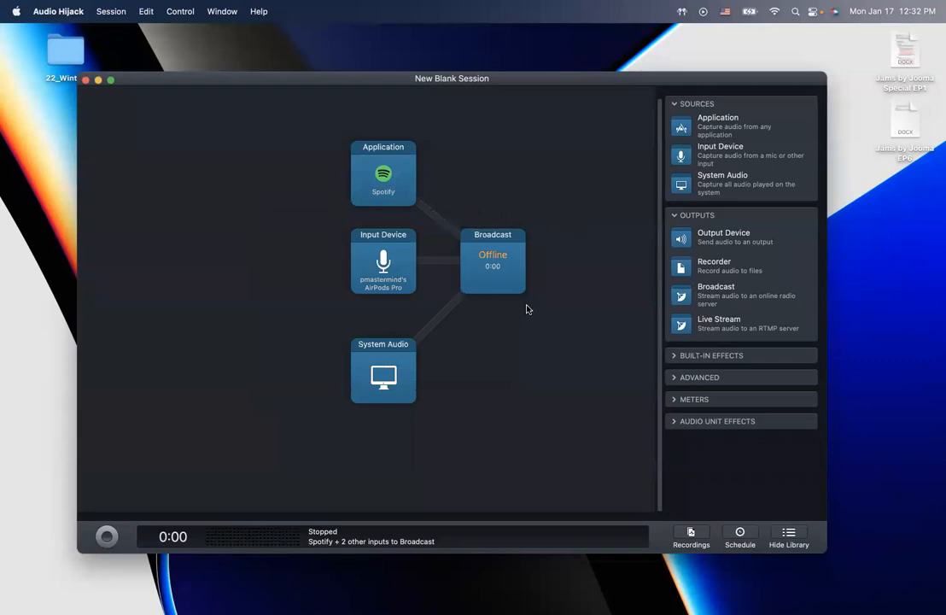
- Review the settings of the Spotify, Input Device and System Audio source blocks
left_click(404, 193)
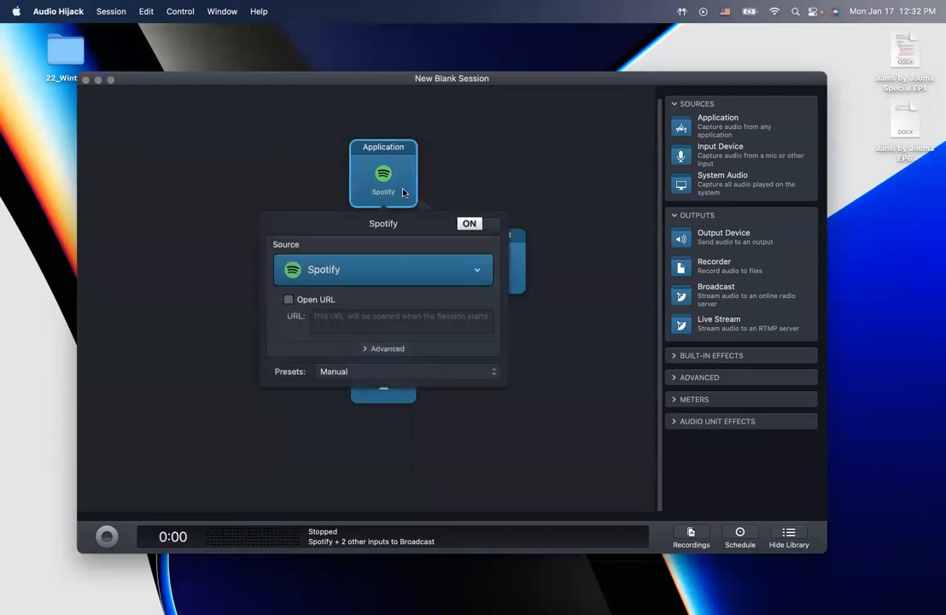
left_click(543, 205)
left_click(402, 280)
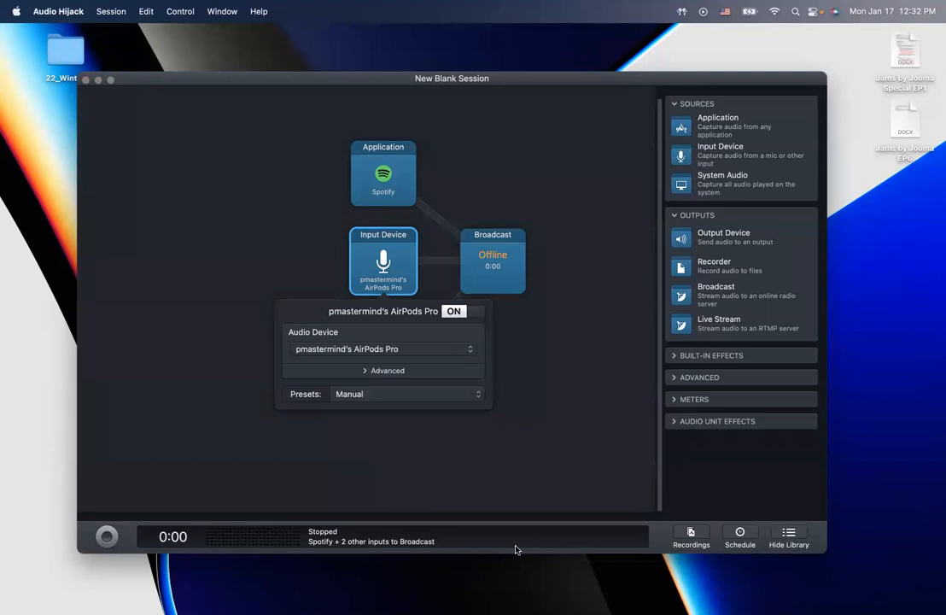
left_click(531, 441)
left_click(388, 274)
left_click(570, 302)
left_click(383, 372)
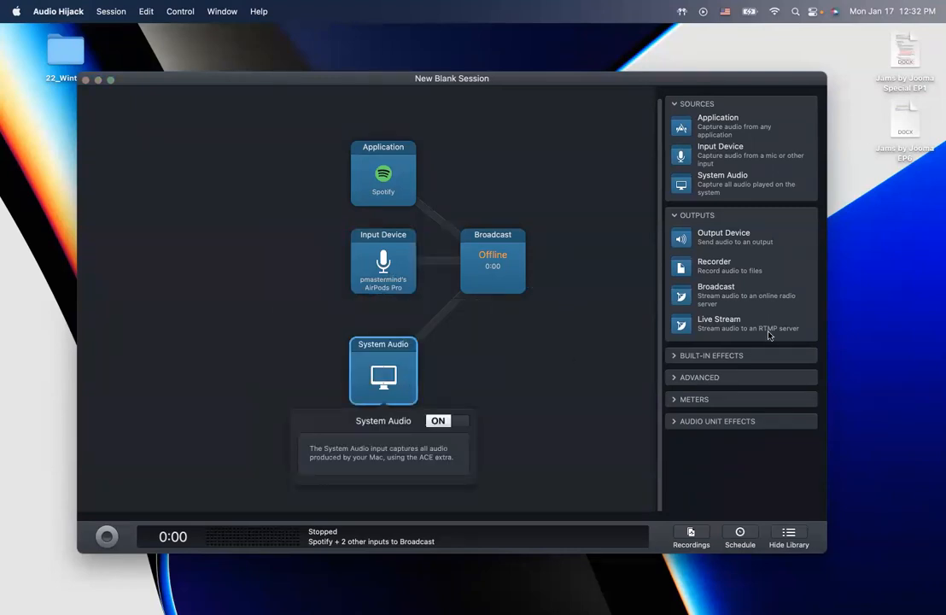
left_click(506, 400)
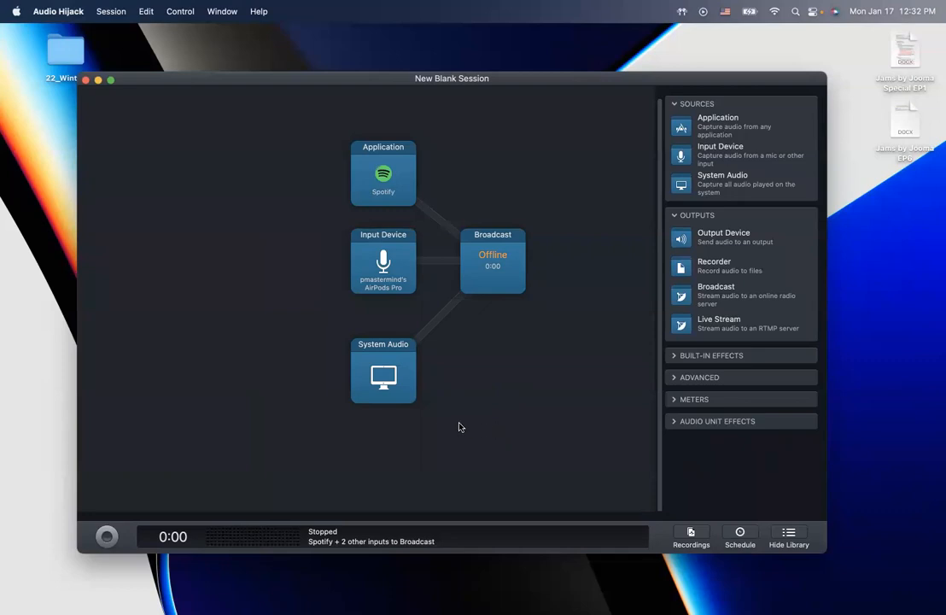
left_click(376, 391)
left_click(526, 370)
- Move the Broadcast block farther from the sources and expand the Built-in Effects, Advanced, Meters and Audio Unit Effects library categories
left_click_drag(517, 267, 564, 267)
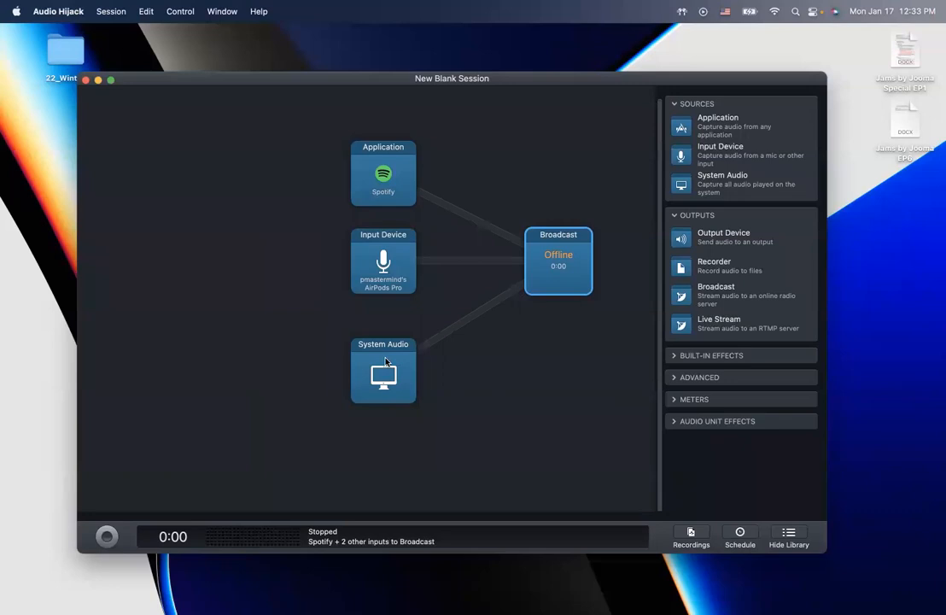
left_click(742, 355)
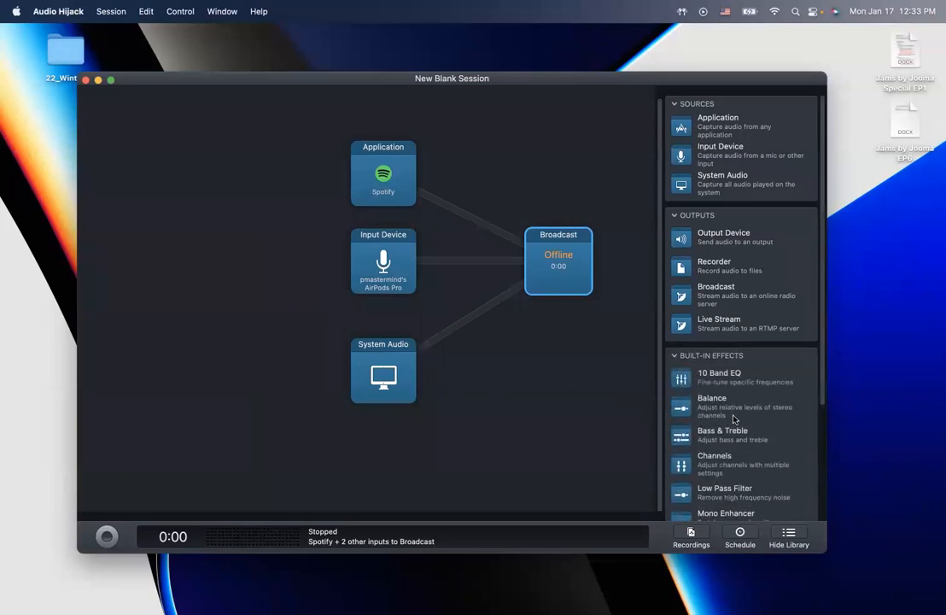
scroll(735, 414, "down", 3)
left_click(709, 458)
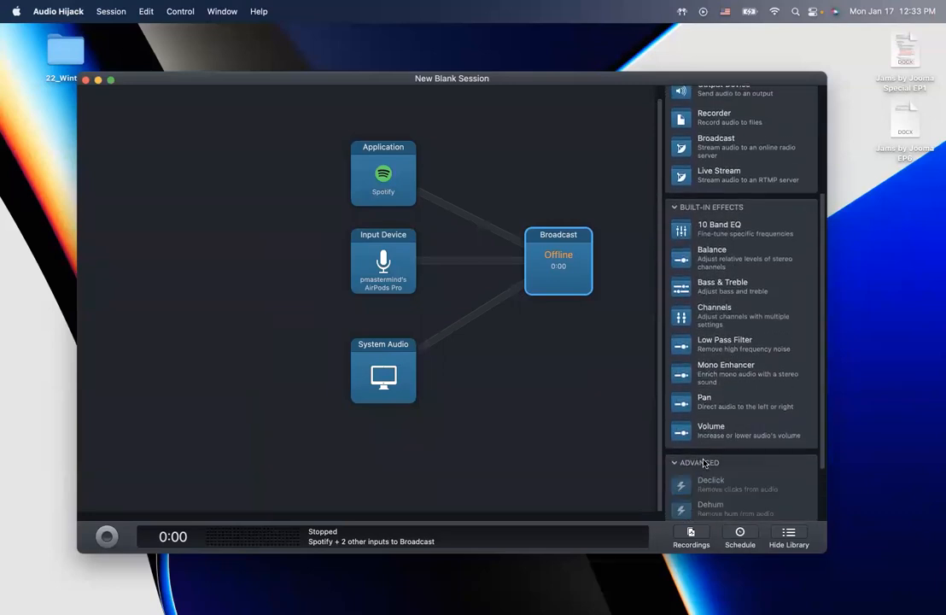
scroll(708, 461, "down", 5)
left_click(695, 483)
scroll(697, 483, "down", 2)
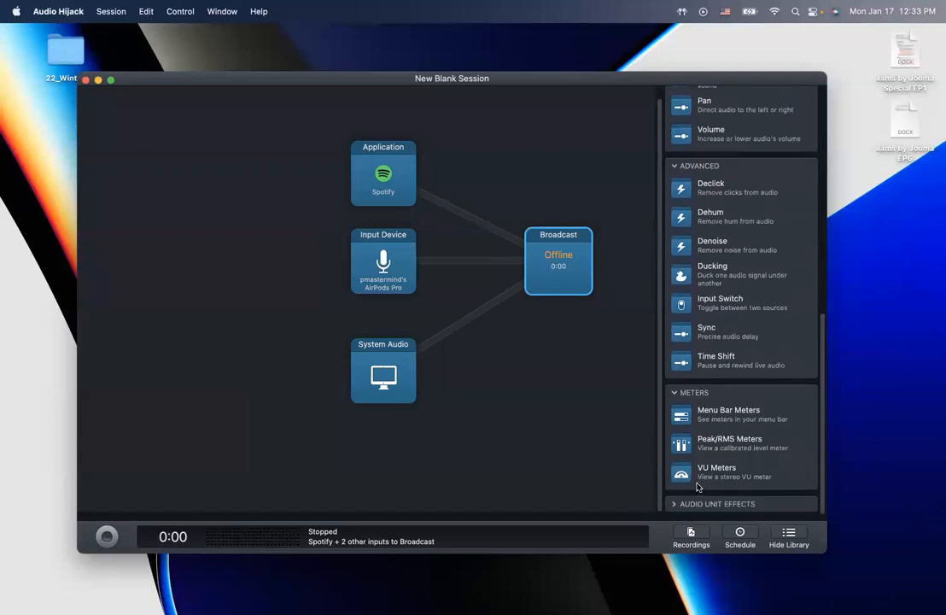
left_click(688, 505)
scroll(772, 366, "down", 10)
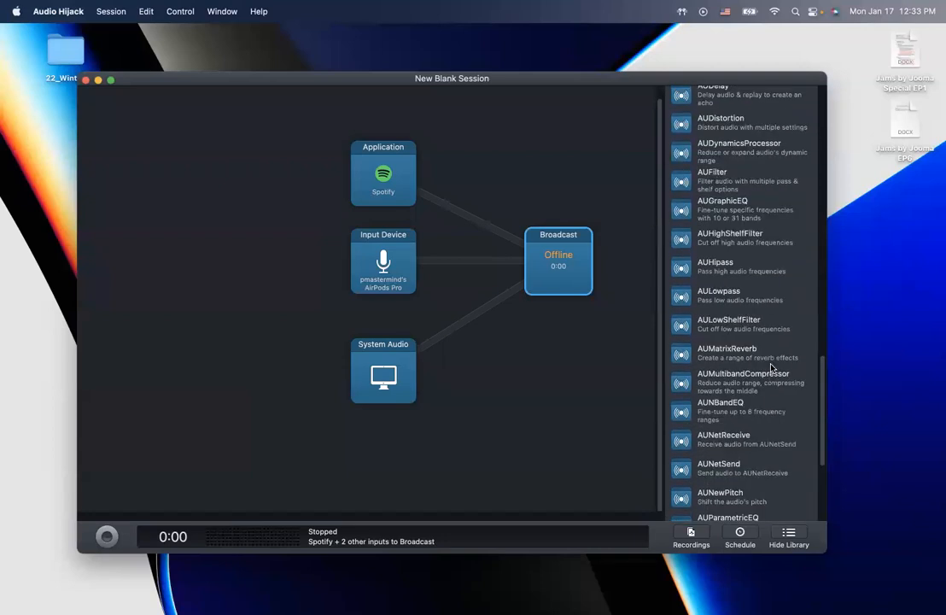
- Insert a Volume effect block between the three source blocks and the Broadcast block
scroll(772, 367, "up", 5)
scroll(771, 368, "up", 10)
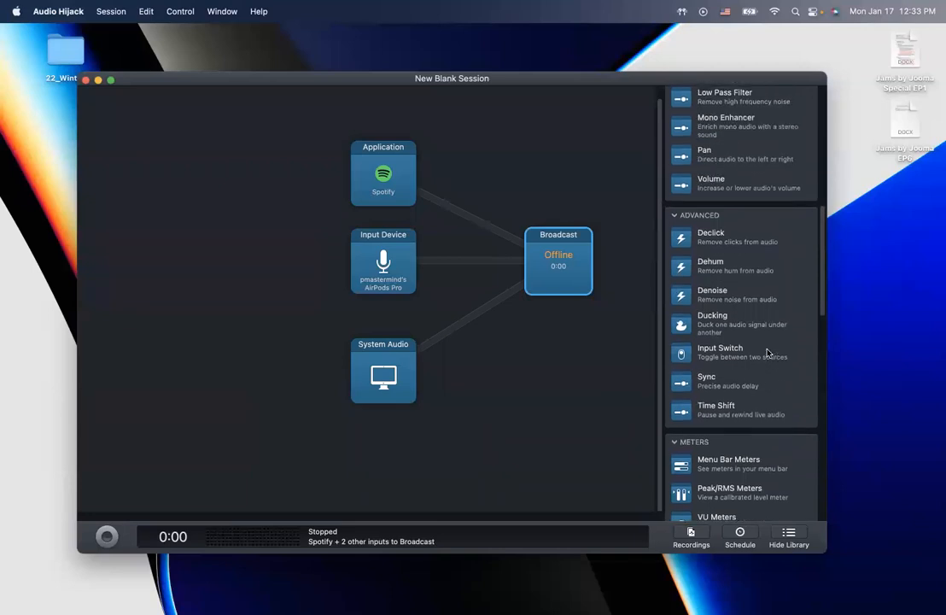
scroll(767, 353, "down", 6)
scroll(737, 448, "up", 8)
scroll(736, 448, "up", 5)
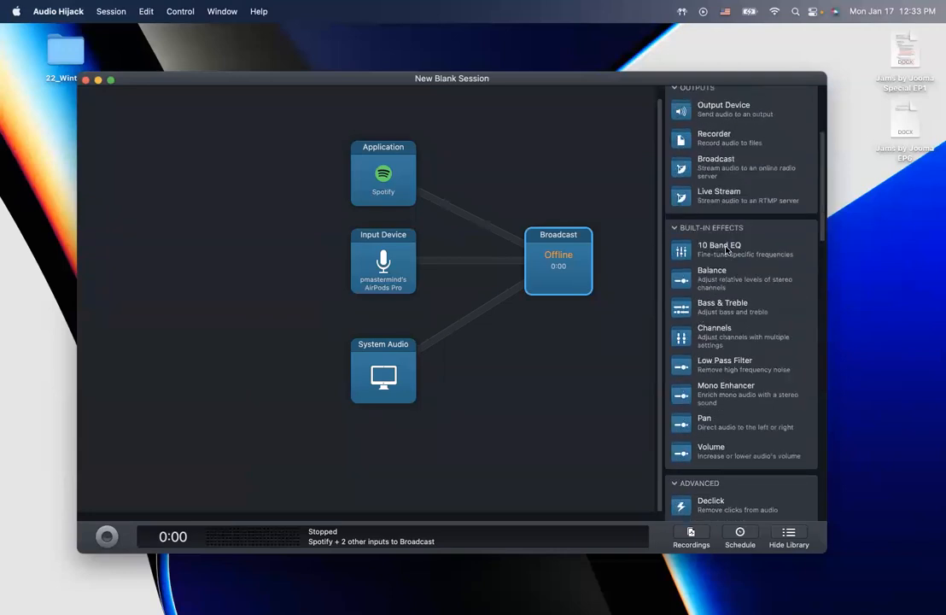
scroll(727, 252, "down", 4)
scroll(733, 274, "down", 3)
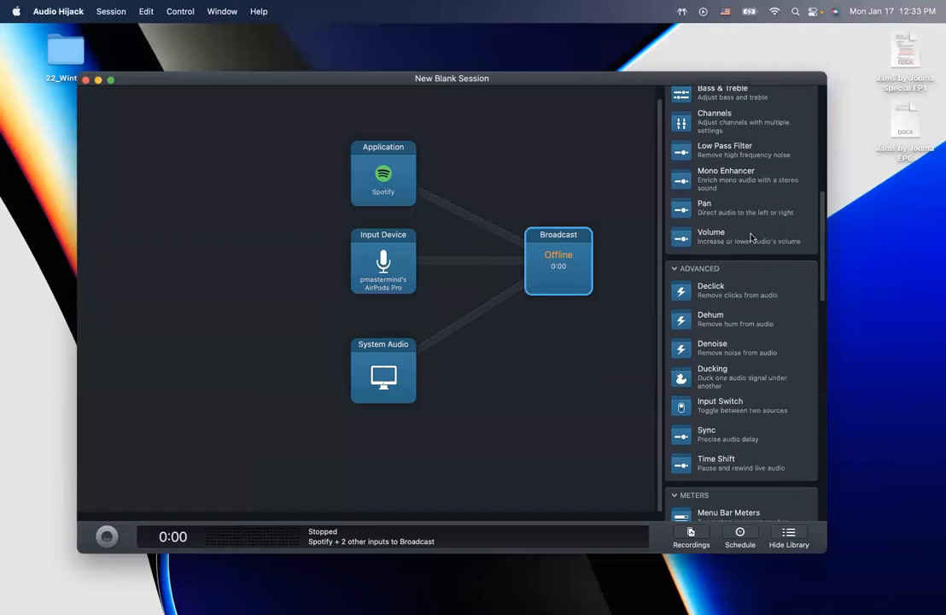
left_click_drag(751, 238, 501, 260)
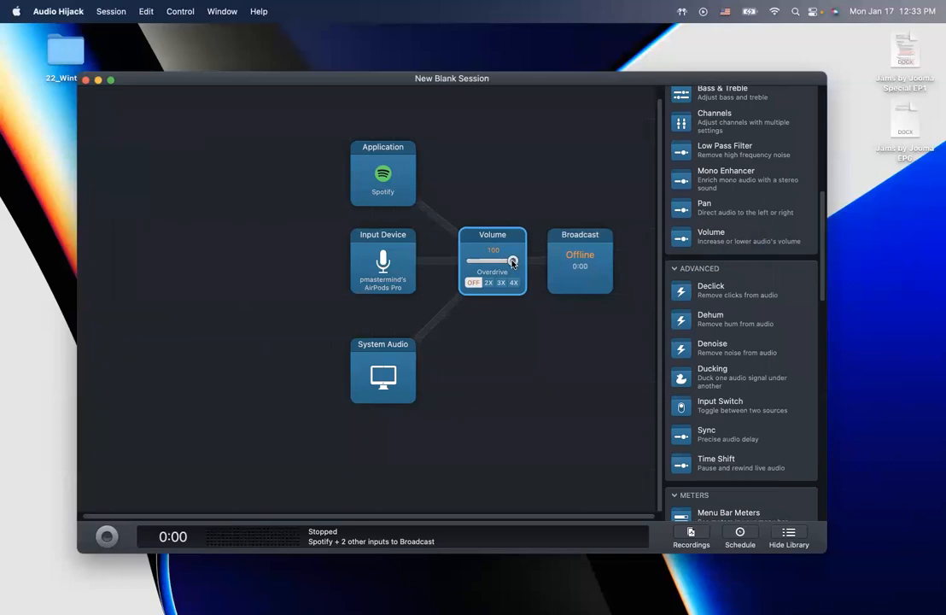
- Space the Broadcast block well away from Volume, keeping Volume linked to the Spotify, Input Device and System Audio blocks
left_click_drag(389, 264, 444, 269)
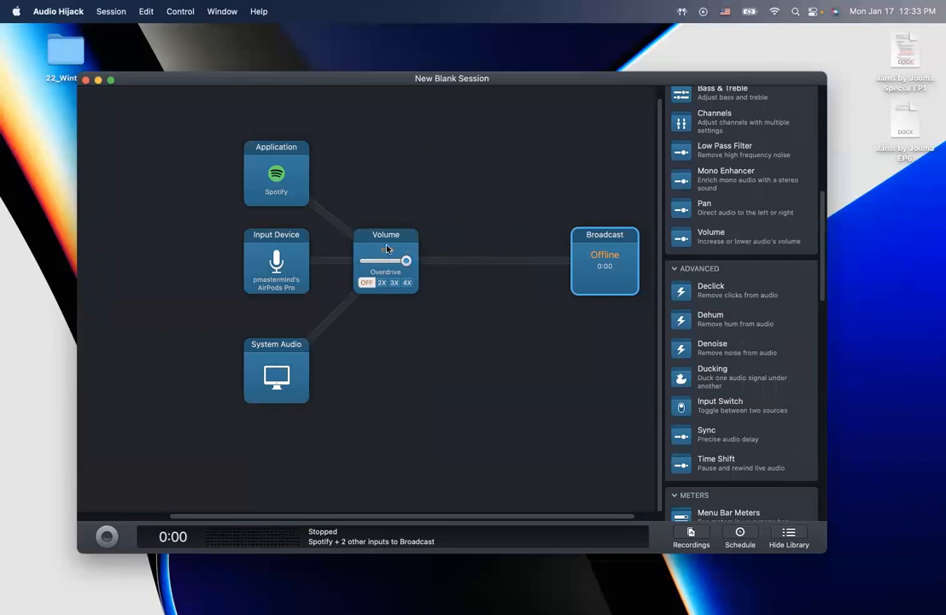
left_click_drag(386, 249, 386, 183)
mouse_move(276, 263)
left_mouse_down()
mouse_move(276, 350)
mouse_move(275, 264)
left_mouse_up()
left_click_drag(361, 377, 266, 375)
left_click_drag(402, 215, 419, 286)
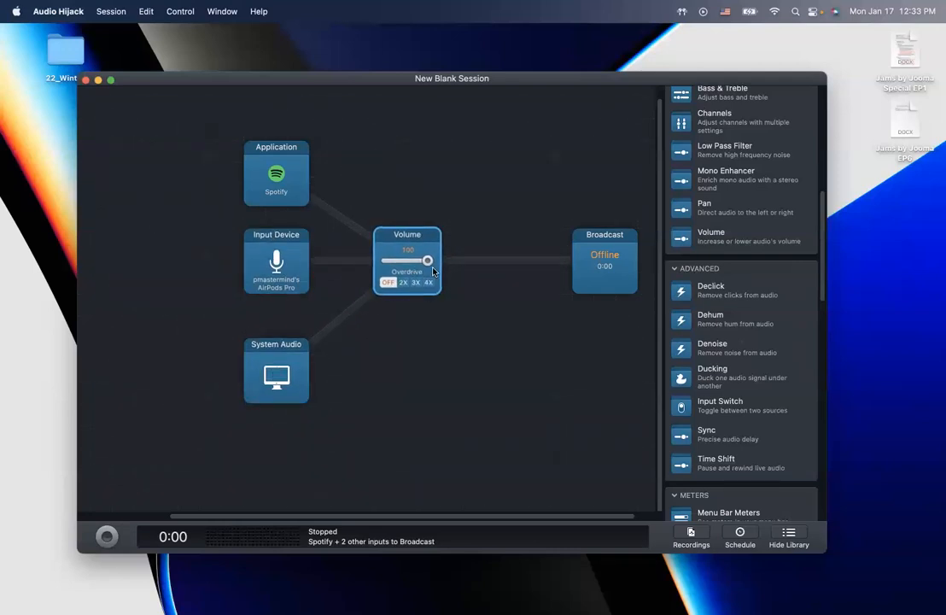
- Add an Output Device block below Broadcast, fed by the Volume block, and align it under Broadcast
scroll(769, 427, "up", 8)
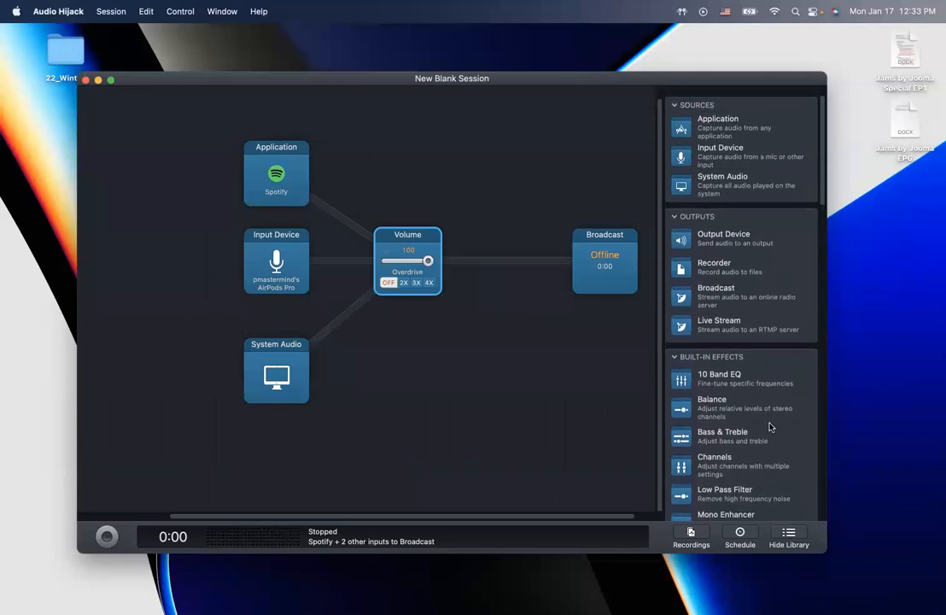
scroll(769, 427, "down", 5)
scroll(770, 427, "down", 6)
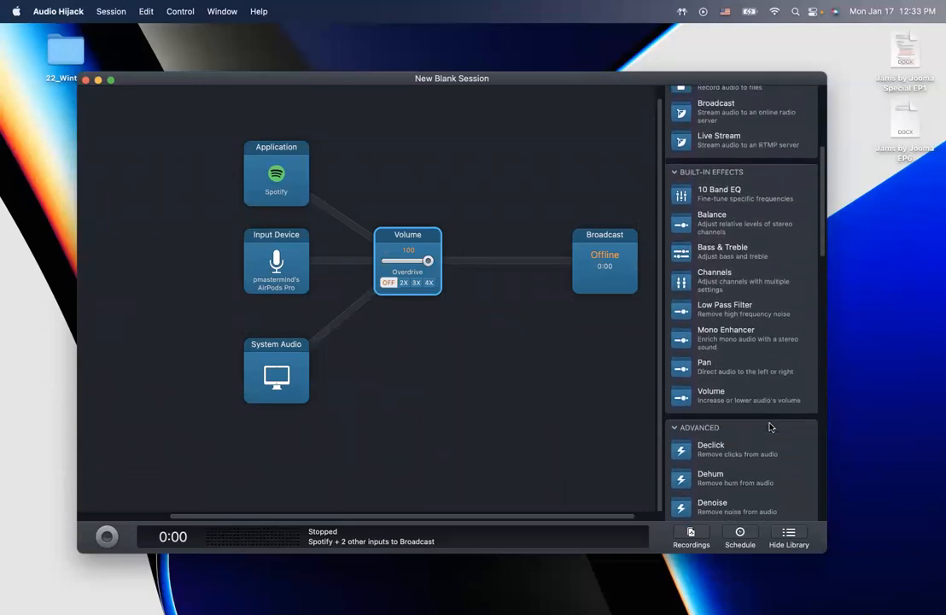
scroll(769, 427, "up", 4)
scroll(769, 427, "up", 5)
scroll(770, 427, "down", 4)
scroll(769, 427, "up", 3)
scroll(770, 427, "up", 2)
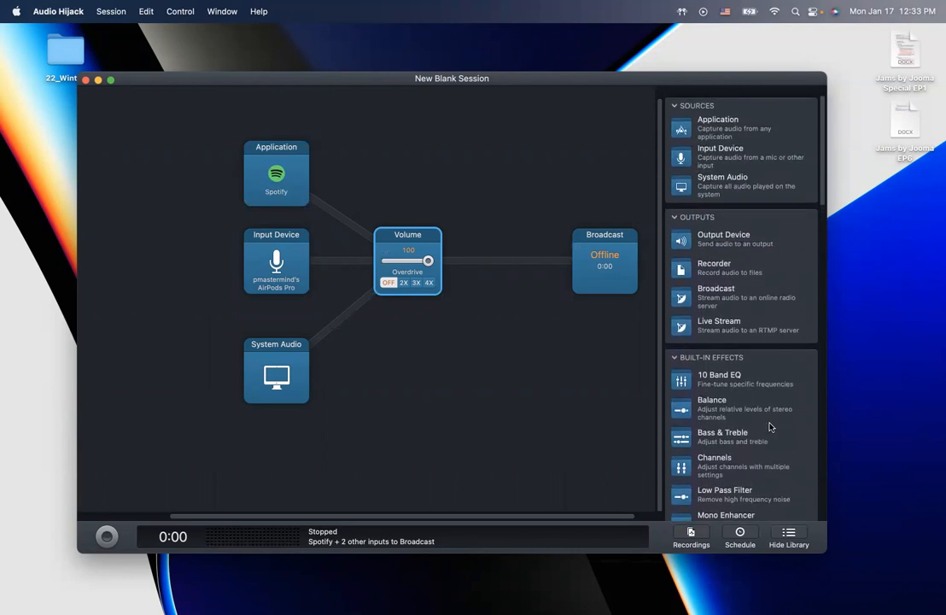
left_click_drag(766, 243, 568, 381)
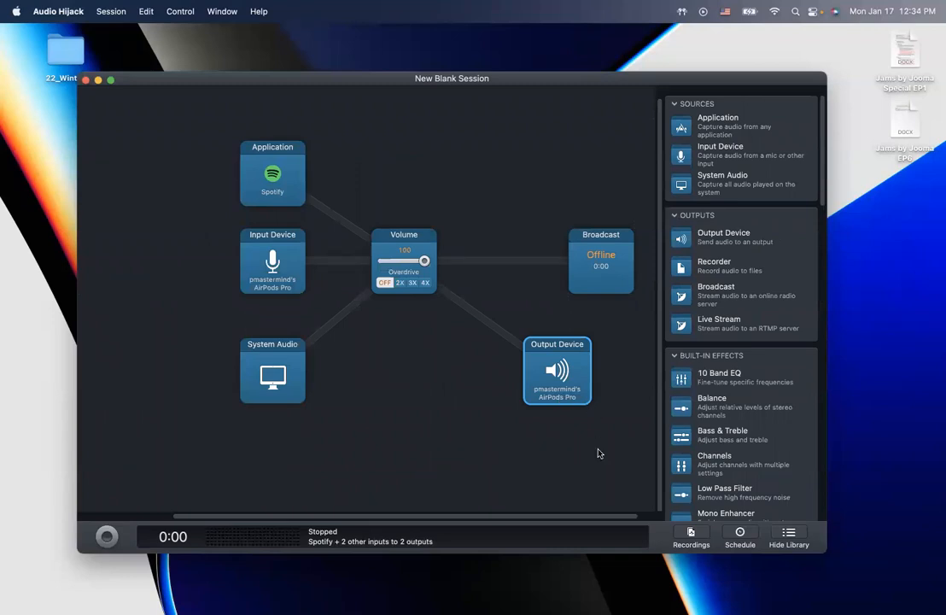
mouse_move(565, 375)
left_mouse_down()
mouse_move(612, 373)
mouse_move(581, 374)
left_mouse_up()
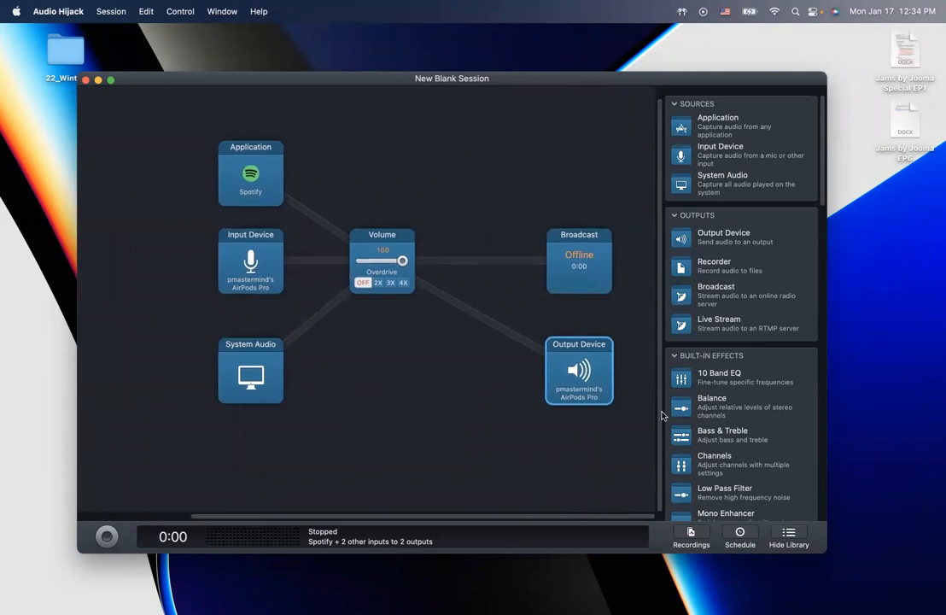
- Close the current session and open the other saved session, which runs from a microphone to an output device
scroll(756, 363, "down", 15)
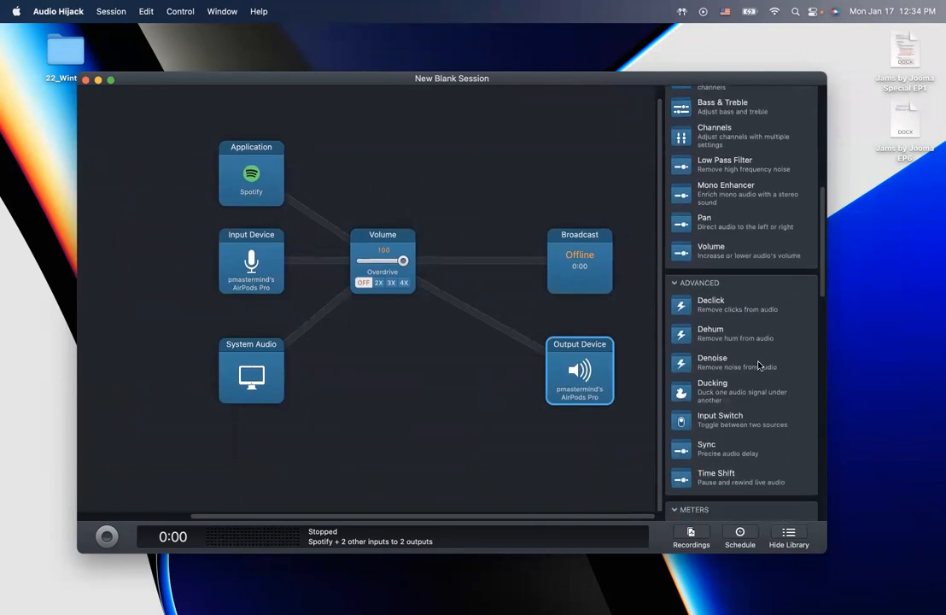
scroll(758, 365, "up", 15)
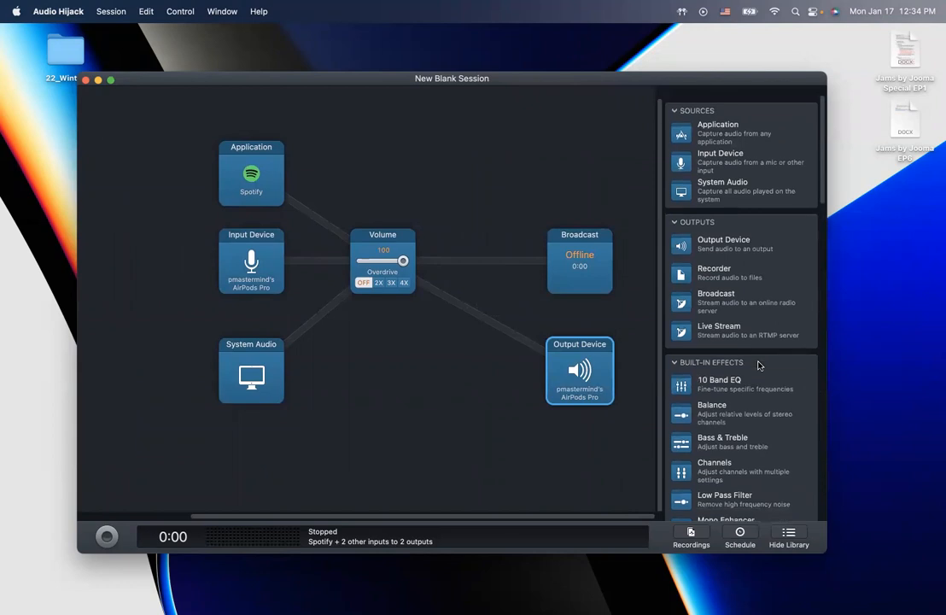
left_click(86, 80)
double_click(261, 185)
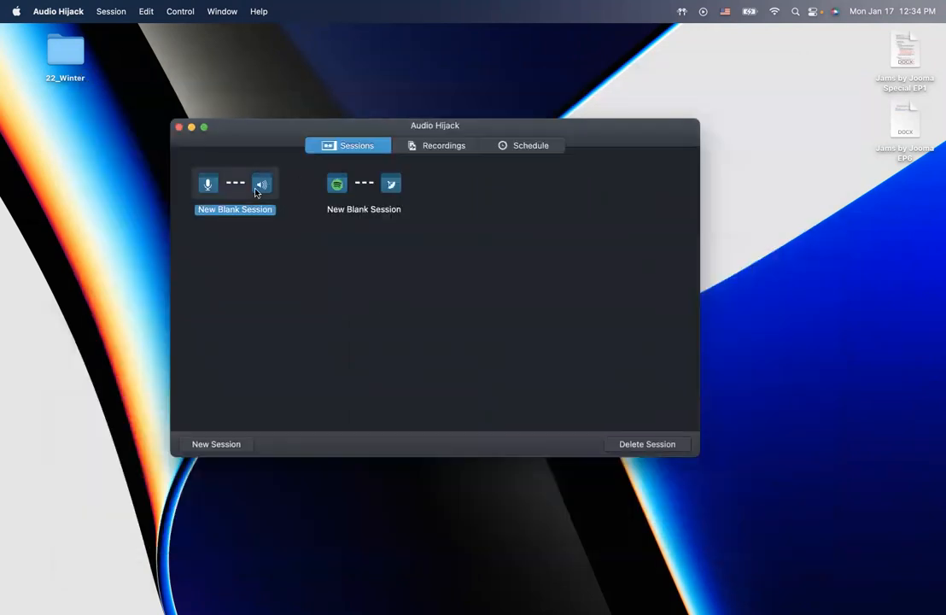
- Examine the session's block chain from sources to outputs, toggling the Spotify/System Audio Input Switch to B and back to A
scroll(545, 427, "down", 3)
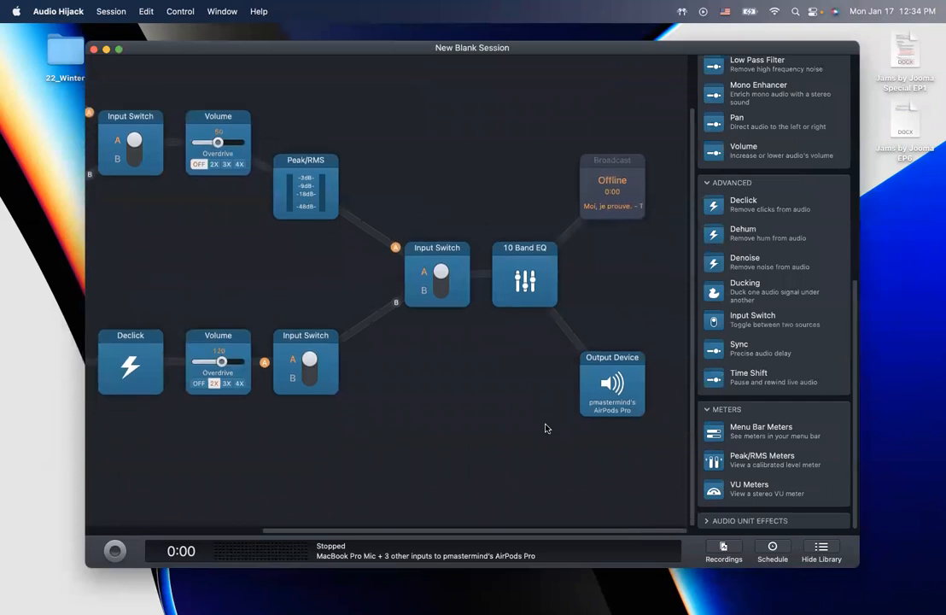
scroll(547, 428, "left", 5)
scroll(546, 428, "left", 5)
scroll(546, 428, "up", 2)
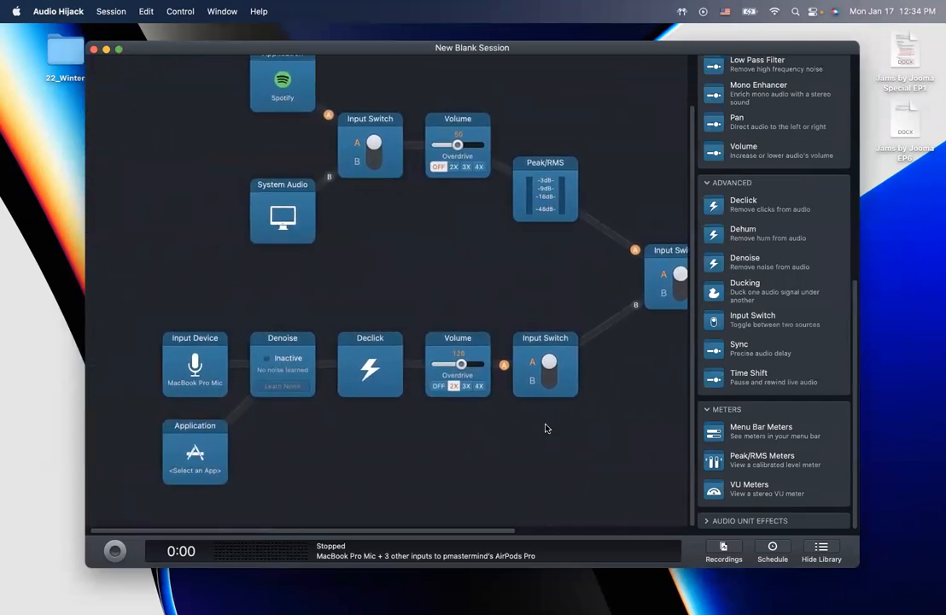
scroll(547, 428, "right", 8)
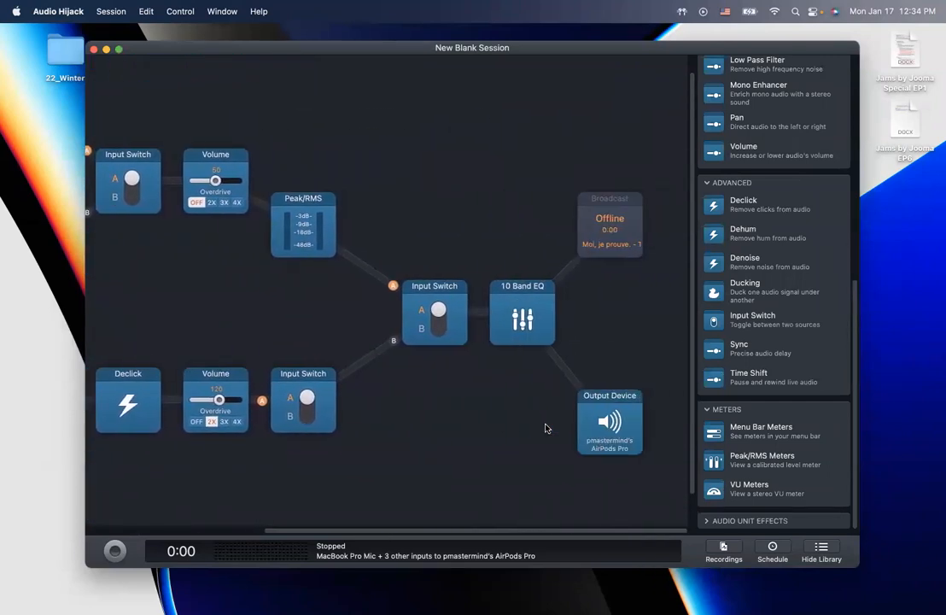
scroll(547, 410, "left", 8)
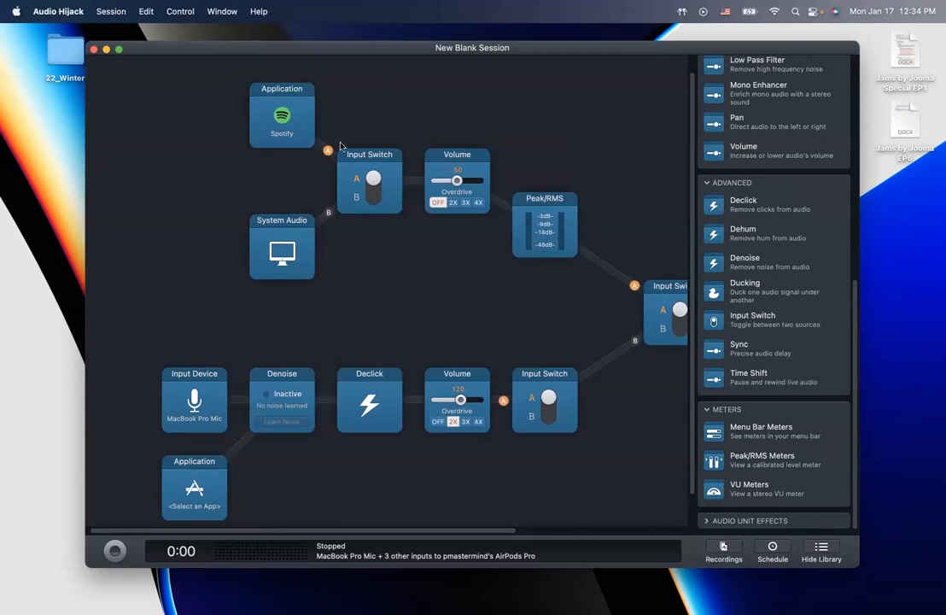
left_click(372, 196)
left_click(374, 195)
- Follow the chain to the outputs and review the 10 Band EQ block's settings, leaving them as they are
scroll(437, 303, "right", 4)
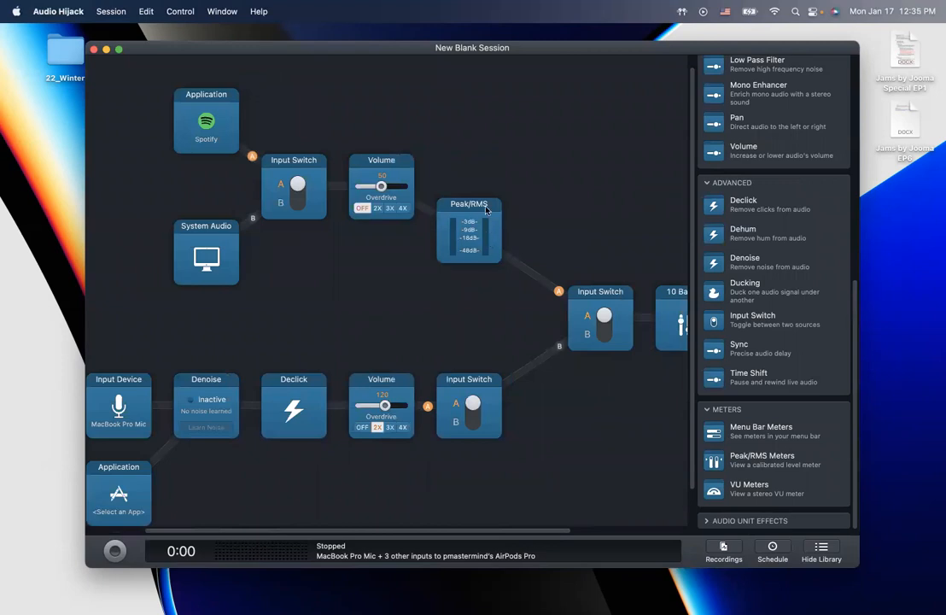
scroll(488, 305, "right", 3)
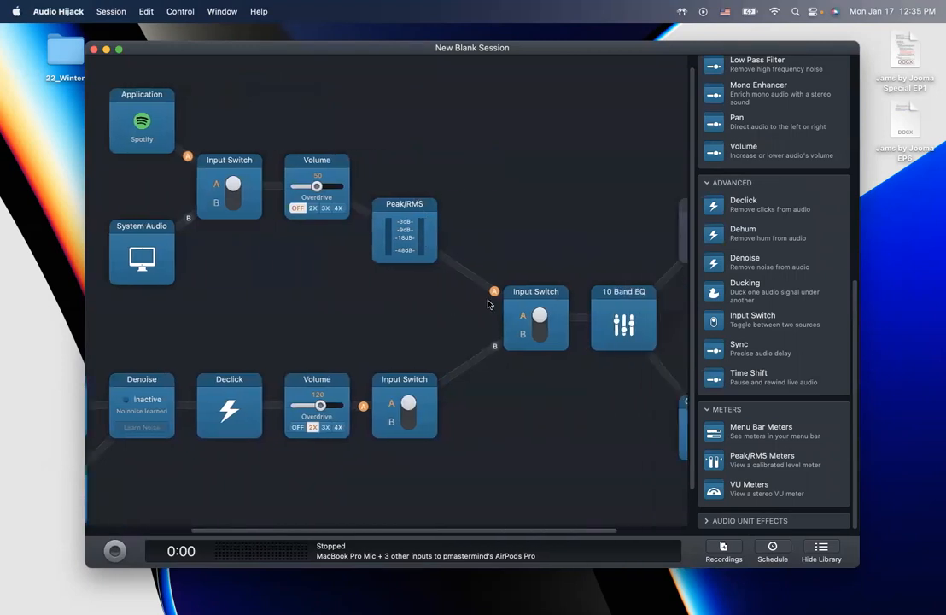
scroll(488, 304, "right", 3)
scroll(488, 304, "down", 2)
left_click(523, 280)
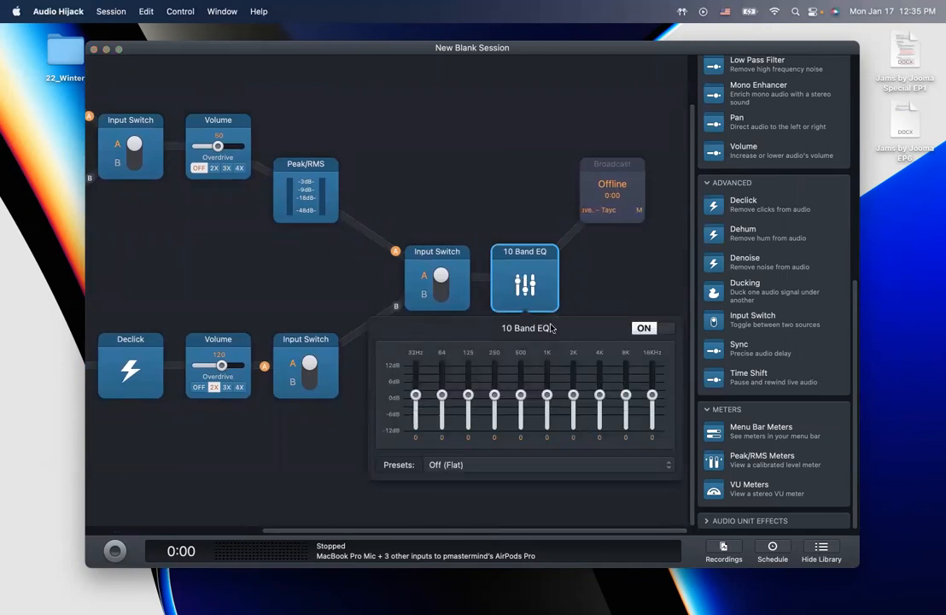
left_click(665, 297)
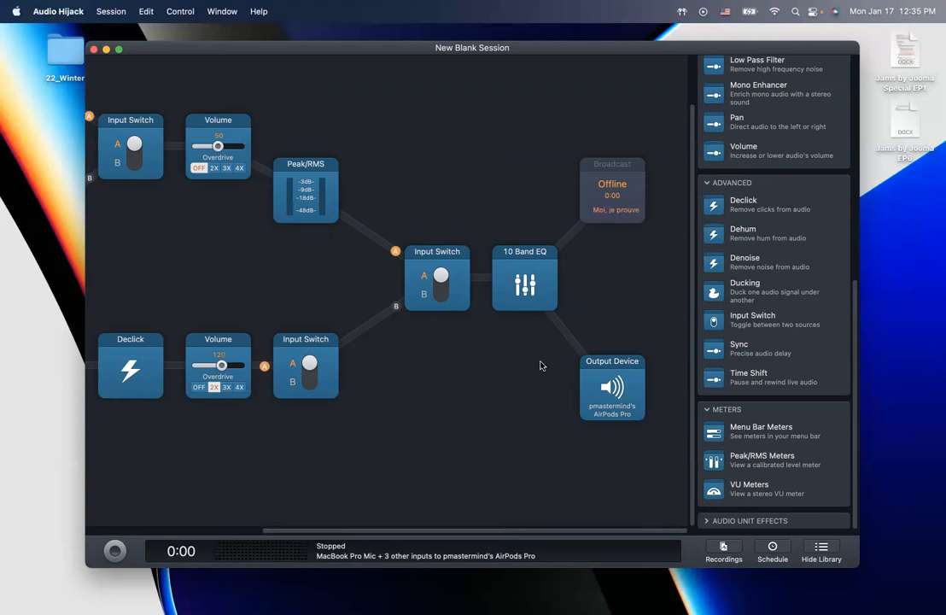
- Set the source of the unassigned Application block below the MacBook Pro Mic input to FaceTime
scroll(410, 375, "left", 6)
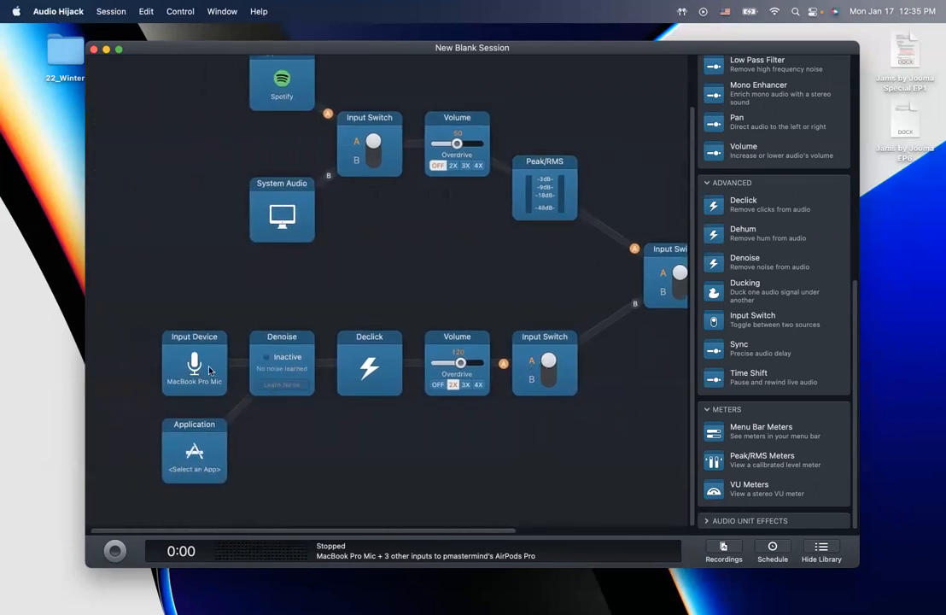
left_click(208, 466)
left_click(357, 420)
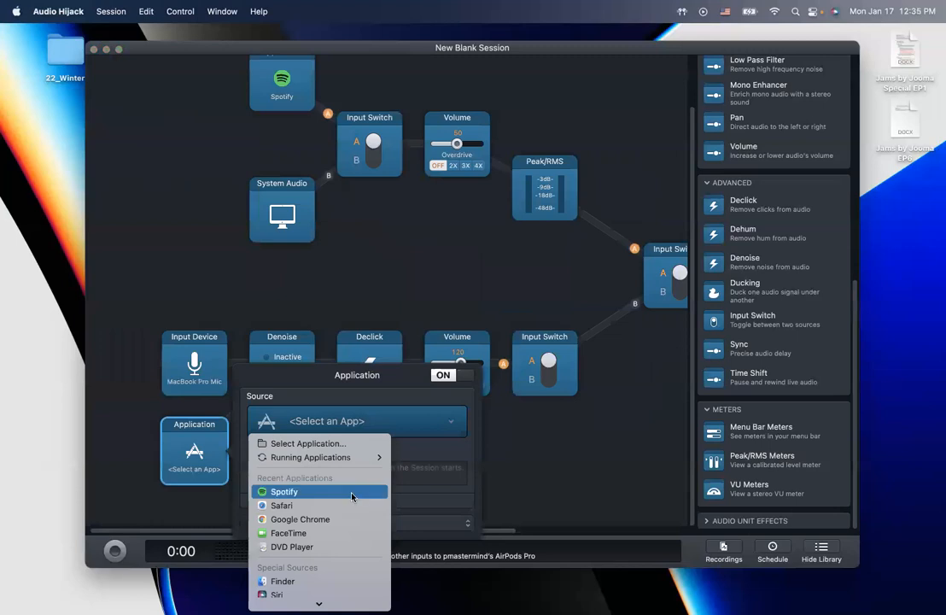
scroll(355, 511, "down", 2)
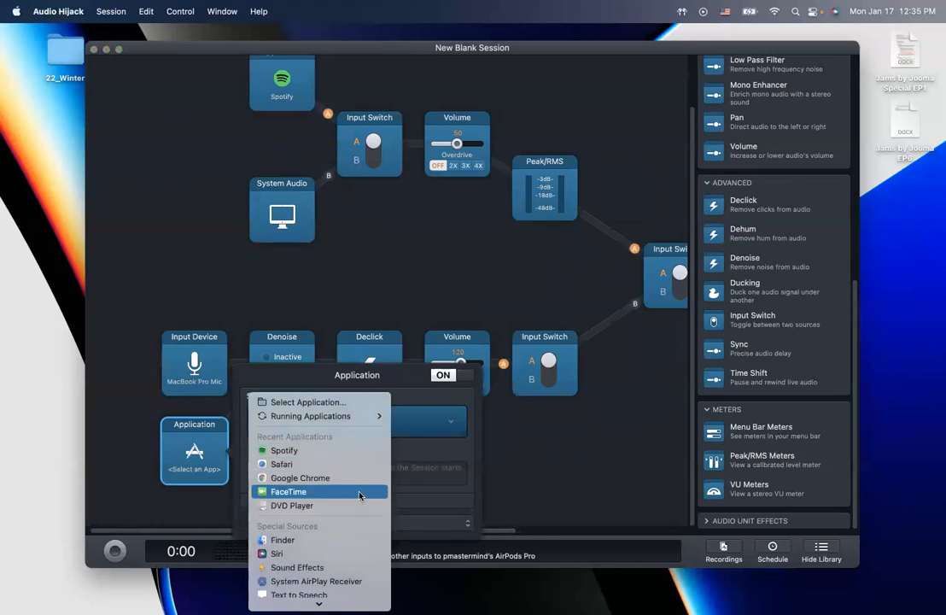
left_click(360, 493)
left_click(507, 444)
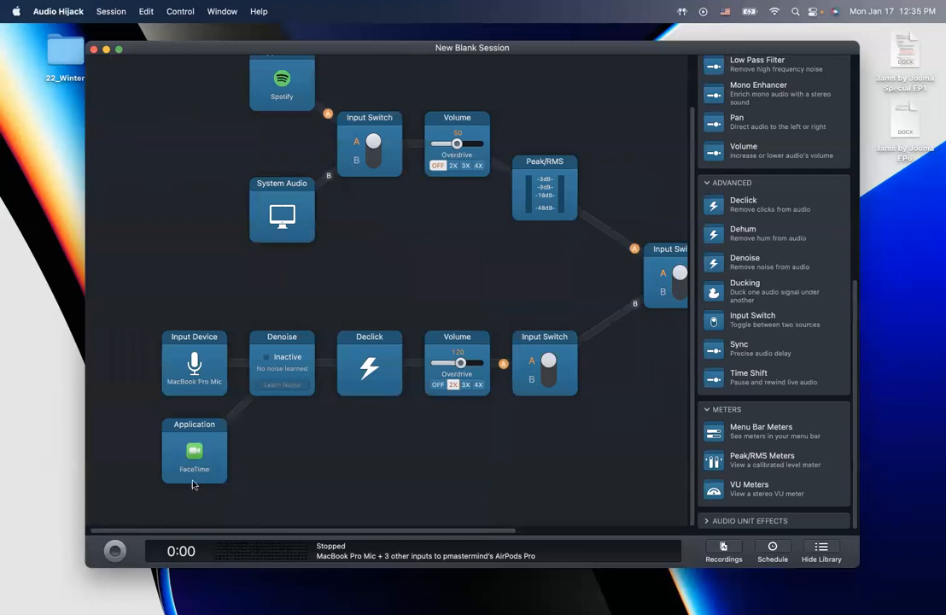
- Review the microphone chain through to the outputs and flip its Input Switch after the Volume block to B
scroll(357, 412, "right", 3)
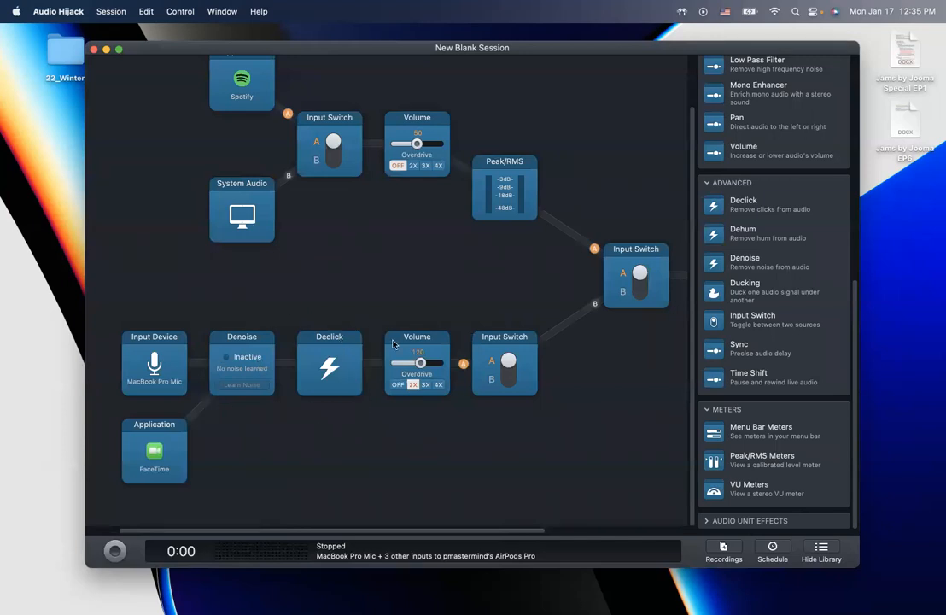
scroll(590, 436, "right", 5)
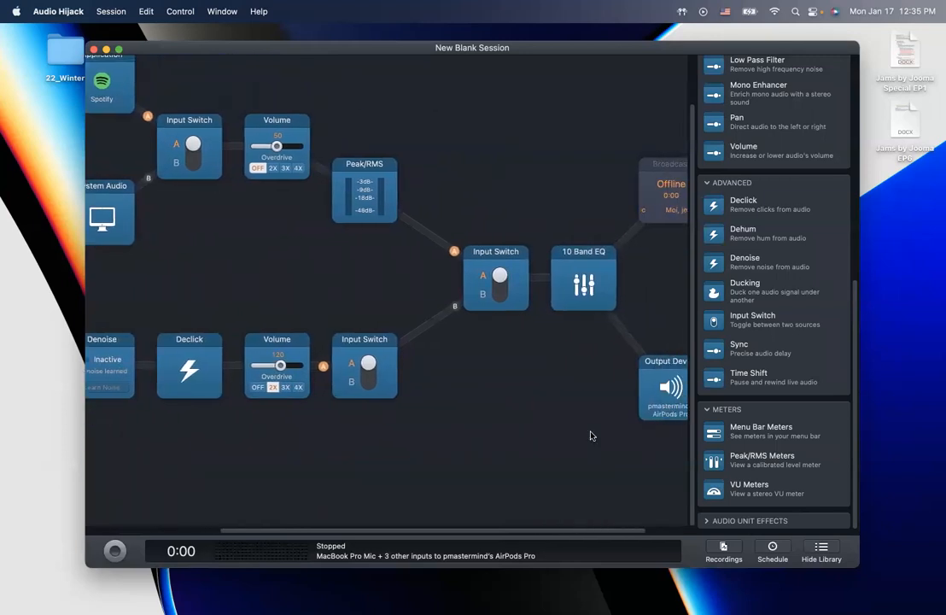
scroll(590, 435, "left", 8)
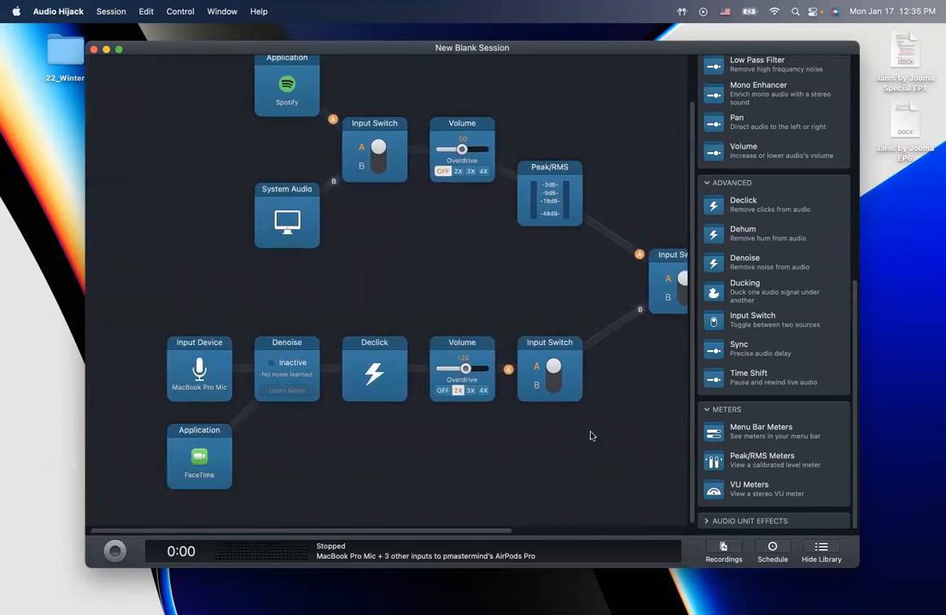
left_click(548, 381)
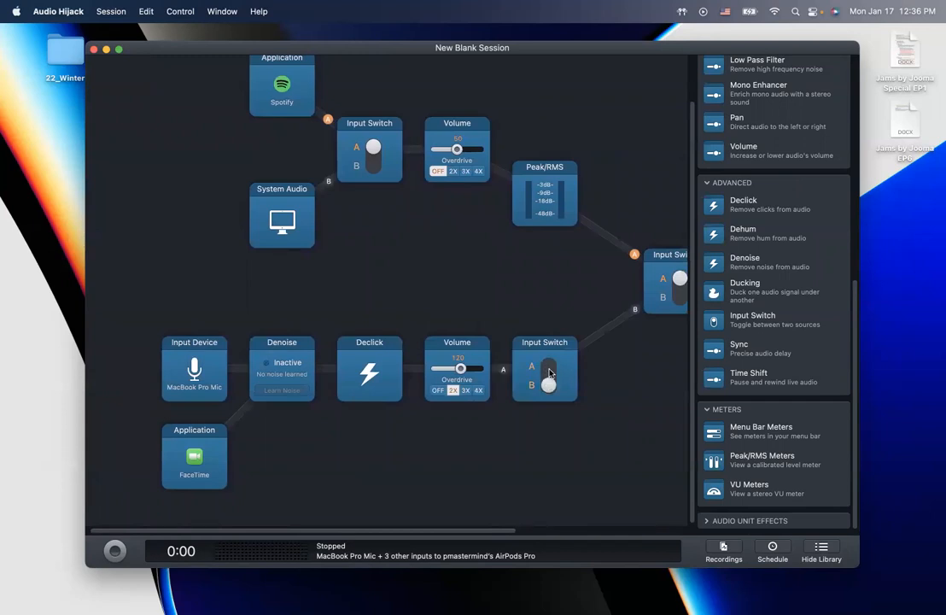
- Return the microphone chain's Input Switch after the Volume block to A, trying its B position once more in between
scroll(547, 432, "right", 3)
left_click(467, 375)
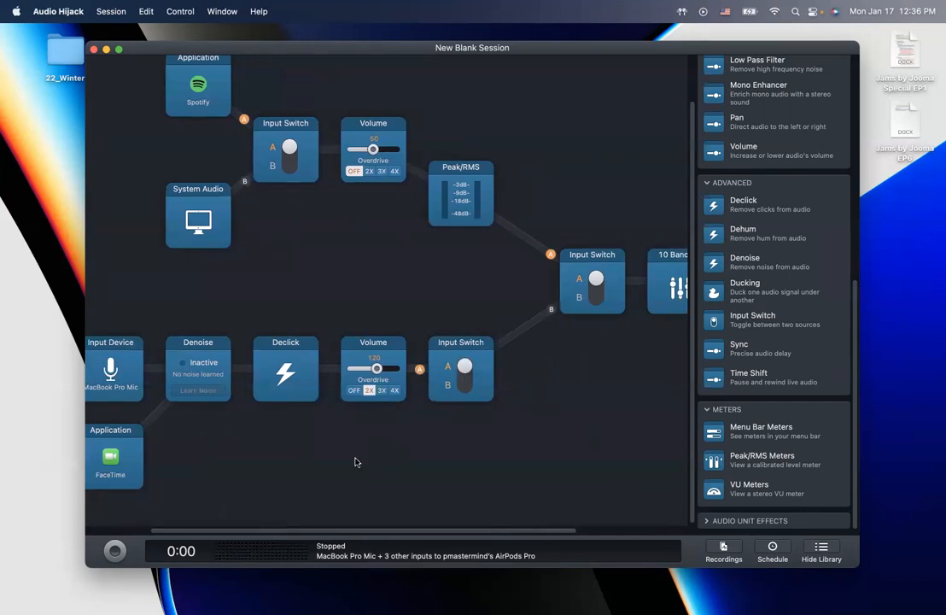
left_click(467, 375)
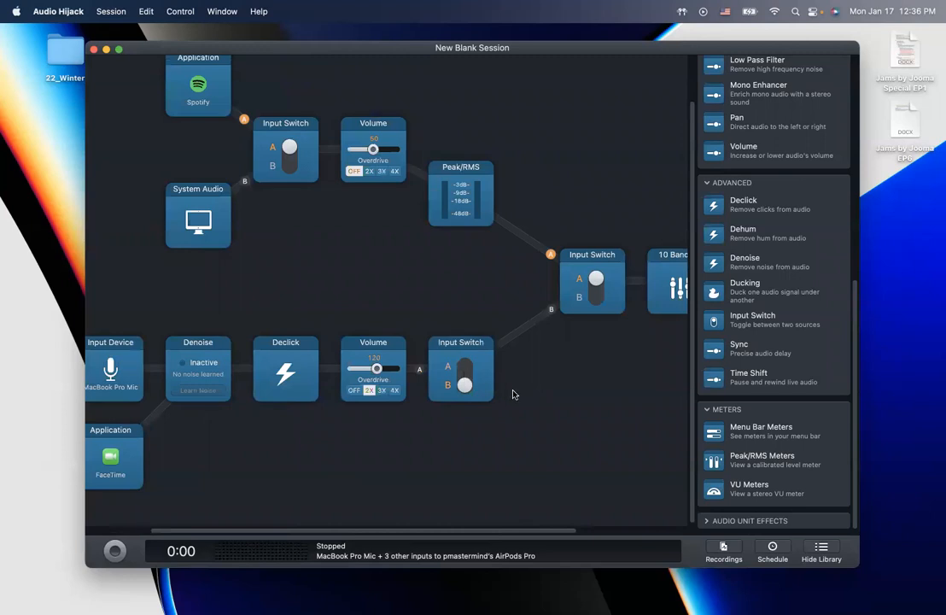
scroll(511, 393, "right", 2)
left_click(403, 389)
scroll(495, 401, "right", 3)
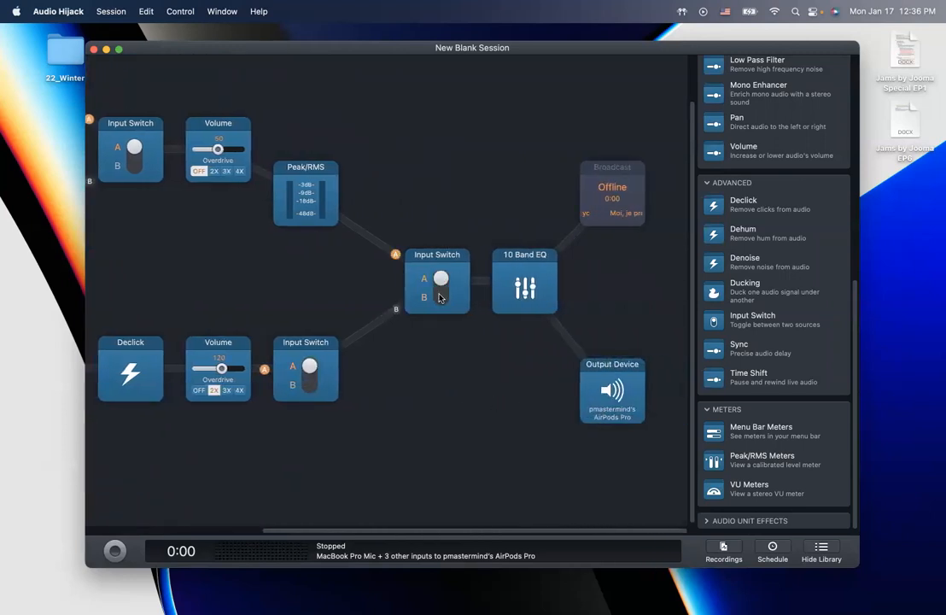
- Try the Input Switch before the 10 Band EQ on B and set it back to A
scroll(414, 359, "left", 8)
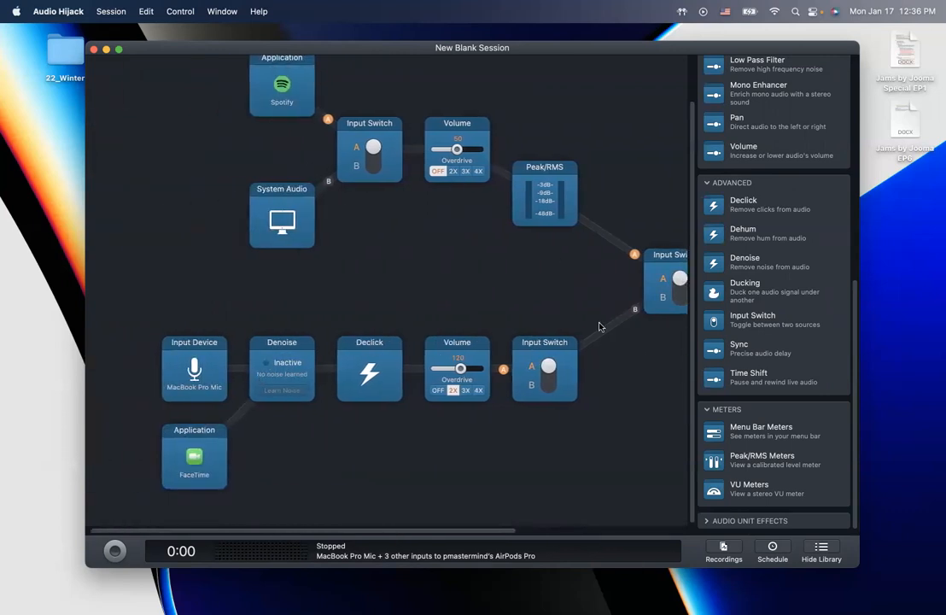
scroll(600, 325, "right", 5)
left_click(549, 286)
left_click(549, 286)
left_click(549, 287)
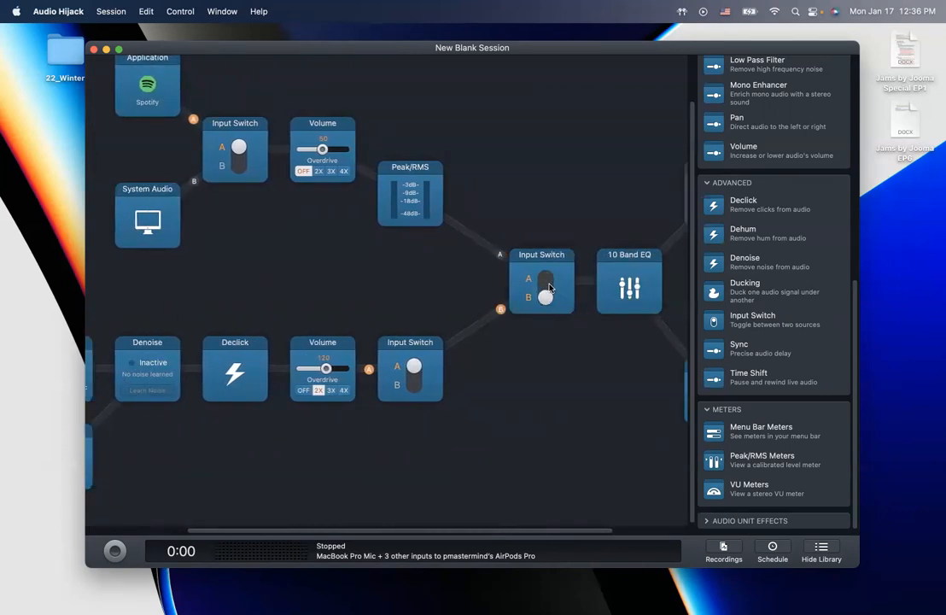
left_click(544, 286)
scroll(547, 350, "right", 4)
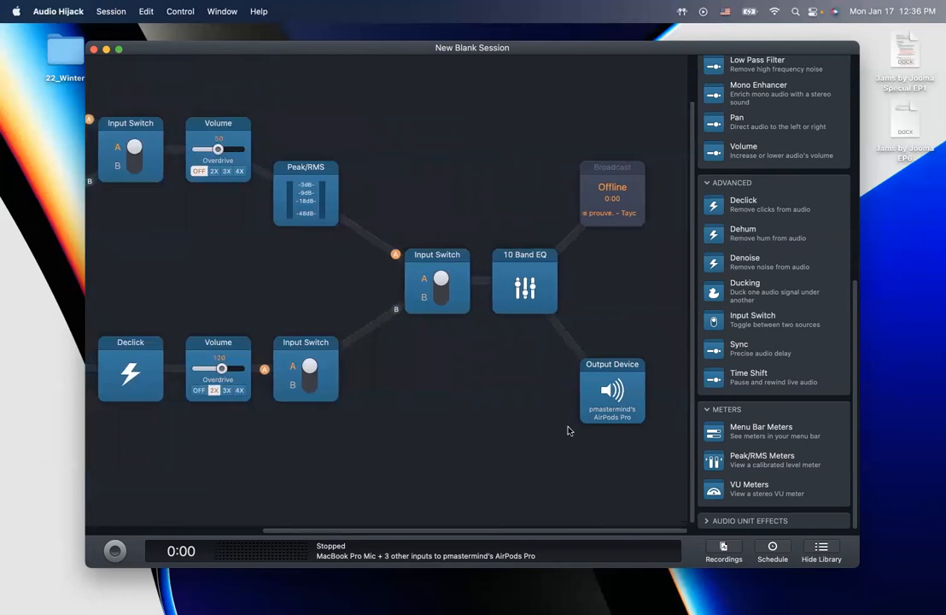
- Examine the complete block chain from the Spotify, System Audio, microphone and FaceTime sources through to the Broadcast and Output Device blocks
scroll(445, 348, "left", 6)
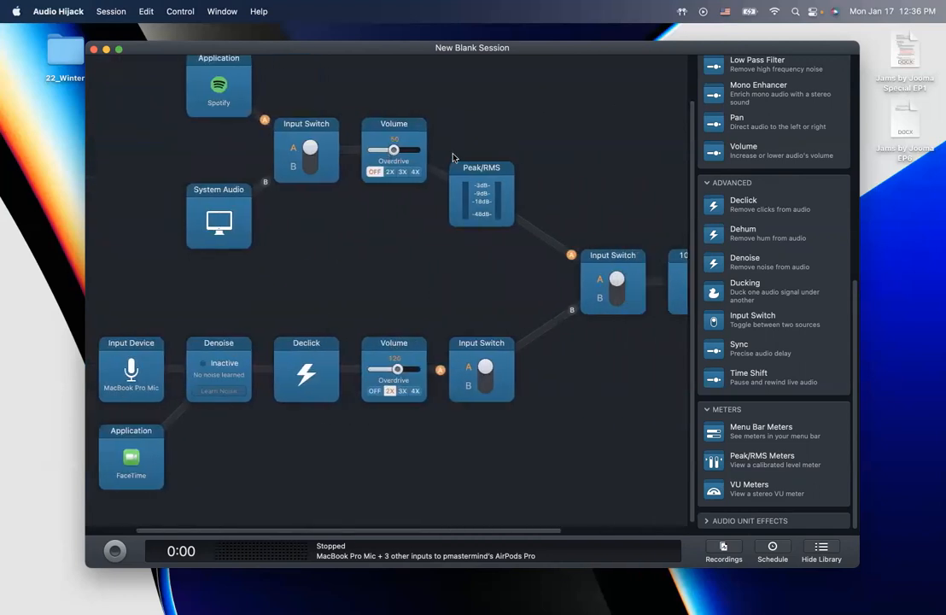
scroll(268, 262, "left", 2)
scroll(268, 262, "up", 1)
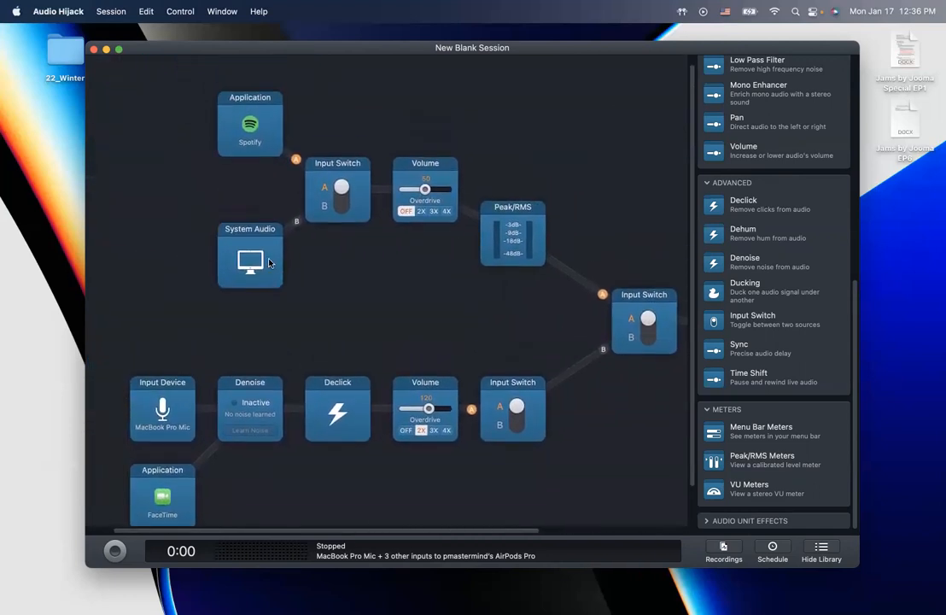
scroll(268, 262, "down", 2)
scroll(563, 411, "right", 7)
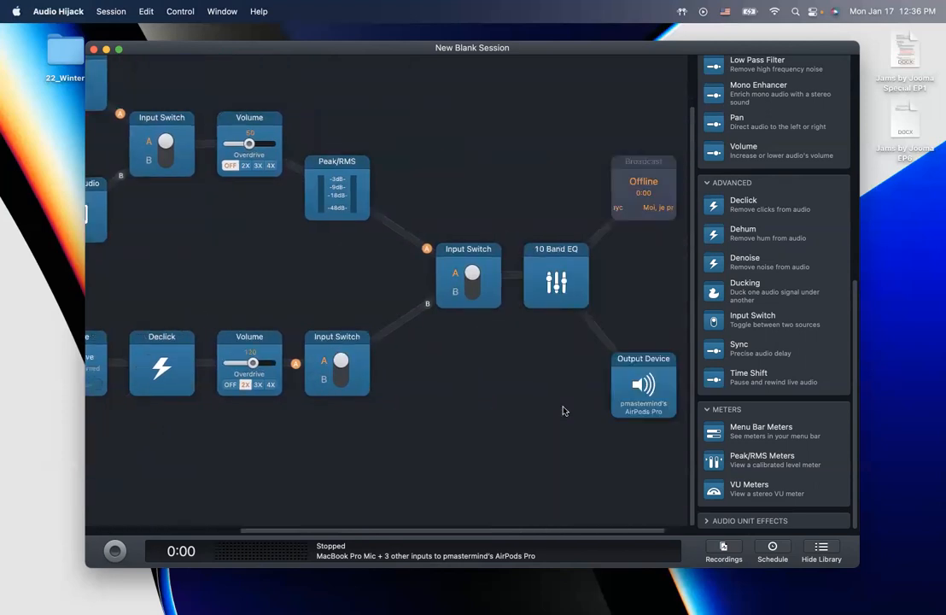
scroll(563, 411, "left", 8)
scroll(563, 410, "right", 6)
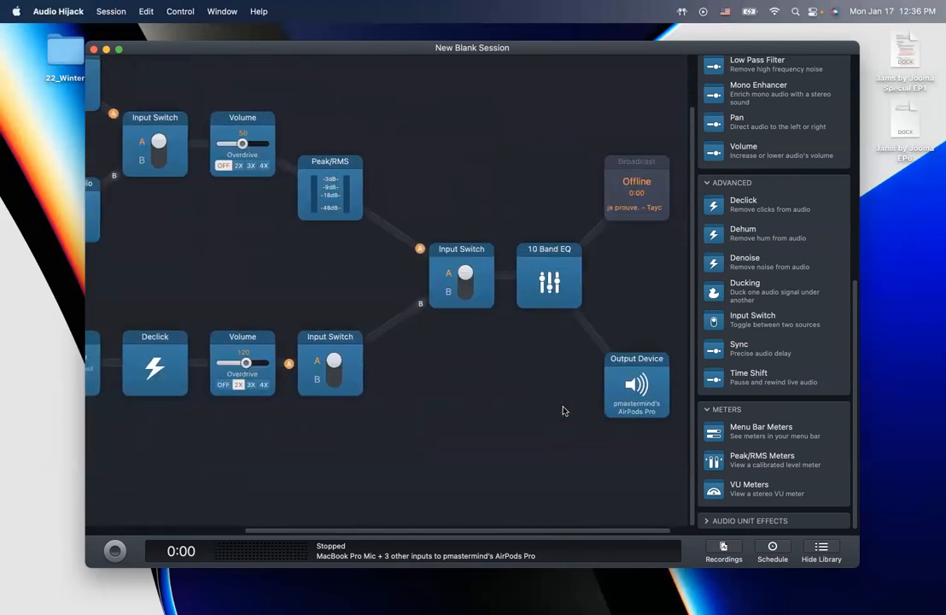
scroll(563, 411, "left", 4)
scroll(563, 411, "left", 2)
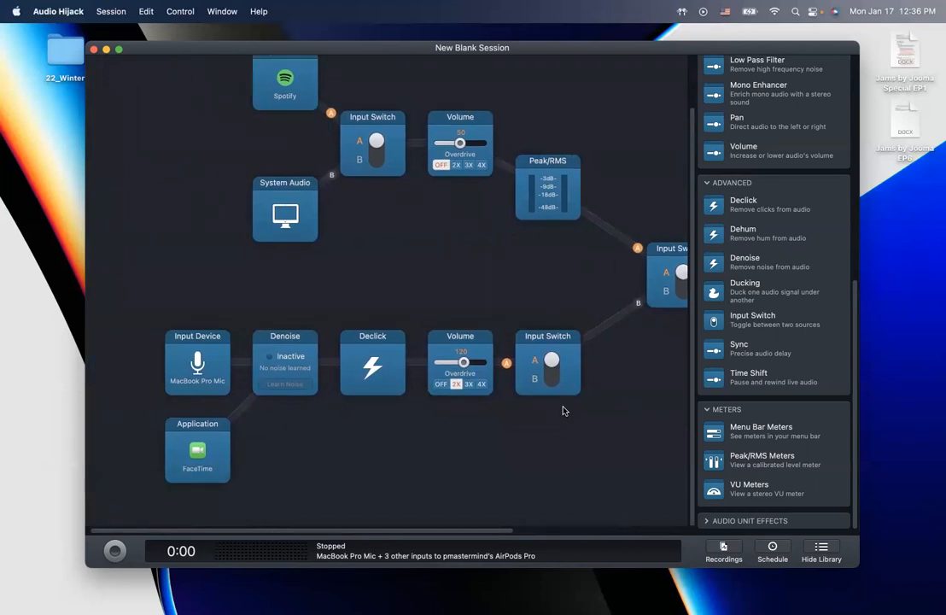
scroll(563, 410, "right", 7)
scroll(563, 411, "left", 6)
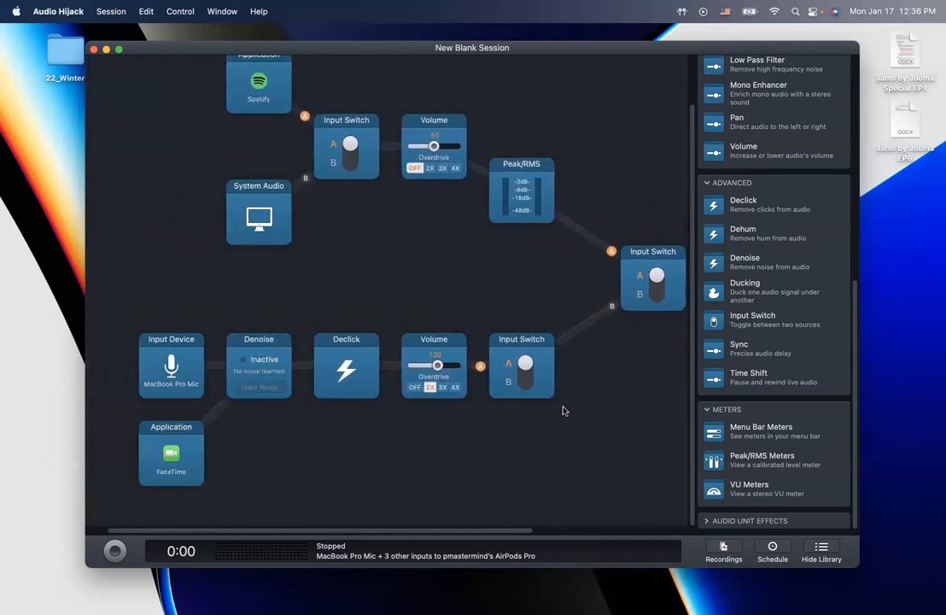
- Expand the session window to full screen and move the FaceTime Application block slightly lower beneath the MacBook Pro Mic input
left_click(117, 49)
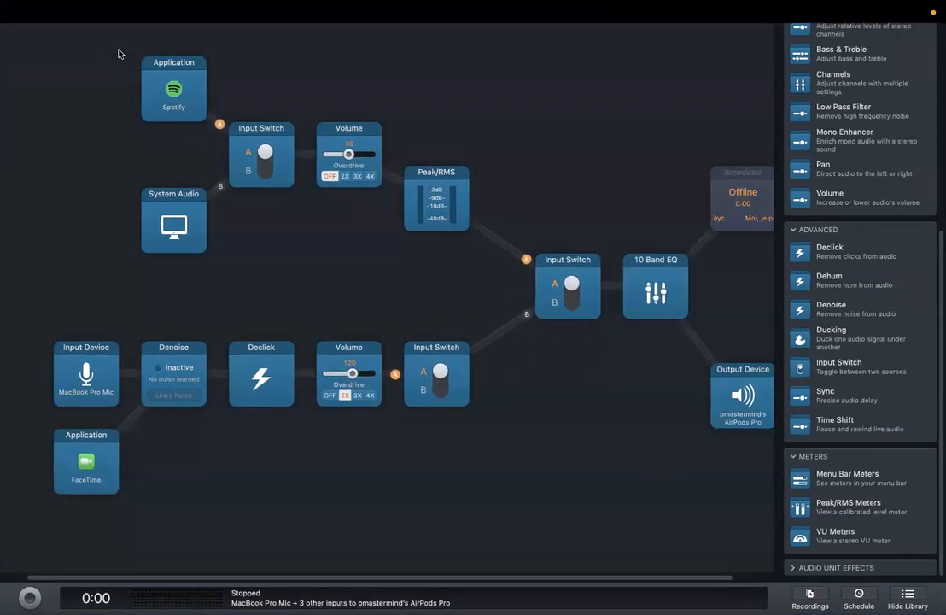
scroll(284, 263, "right", 2)
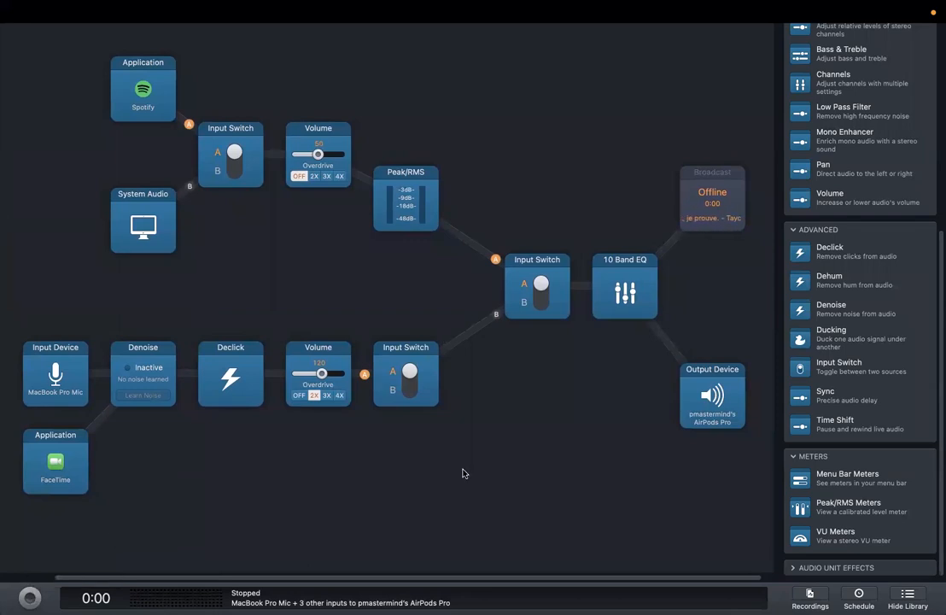
key("ctrl+Right")
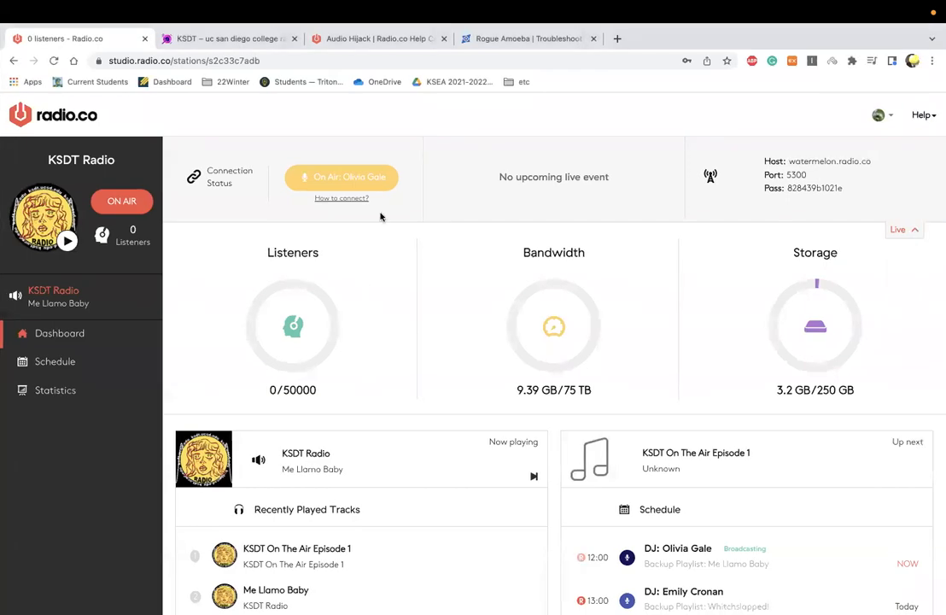
key("ctrl+Left")
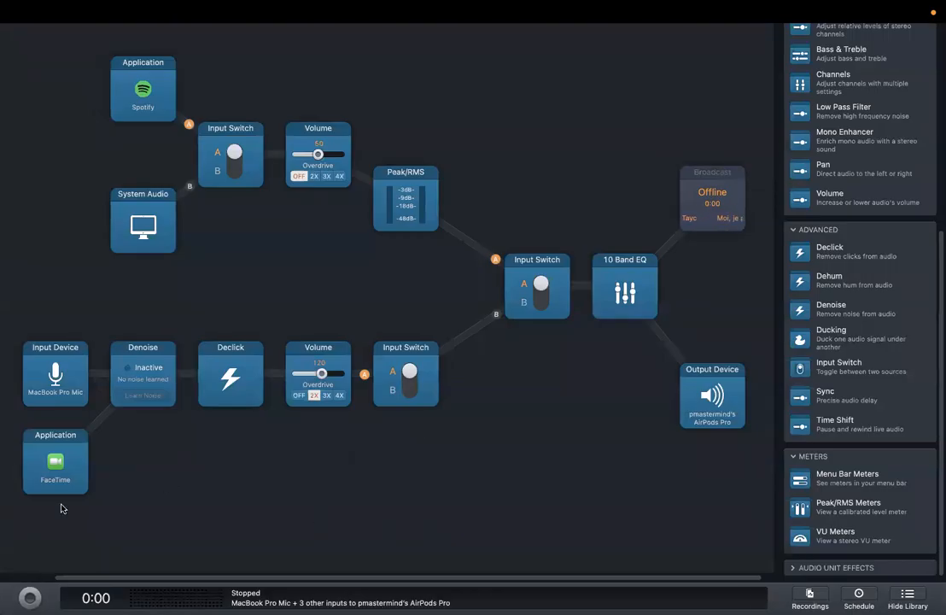
left_click_drag(62, 486, 63, 509)
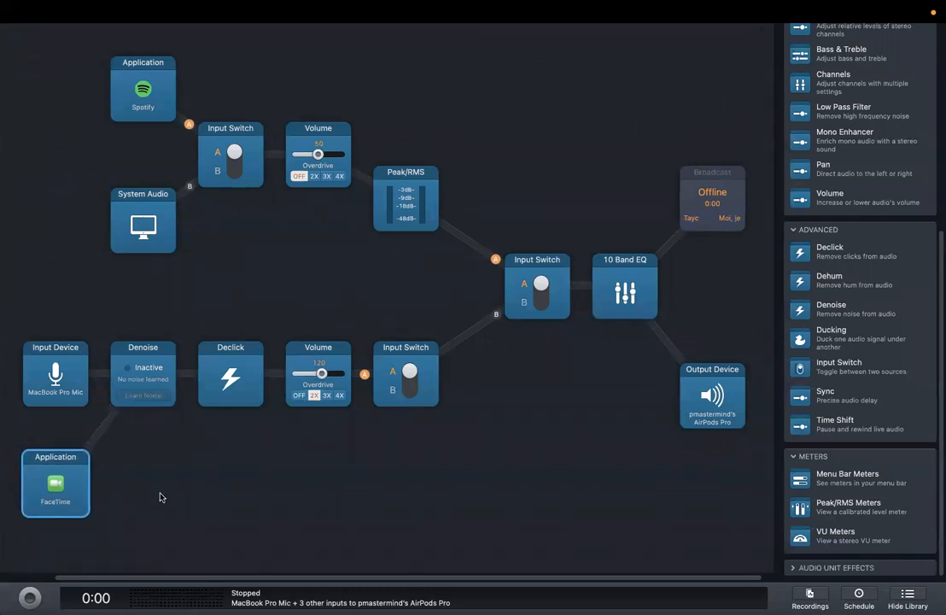
- Switch to the browser and look through the Radio.co Help article on Audio Hijack, including how its blocks work
key("ctrl+Right")
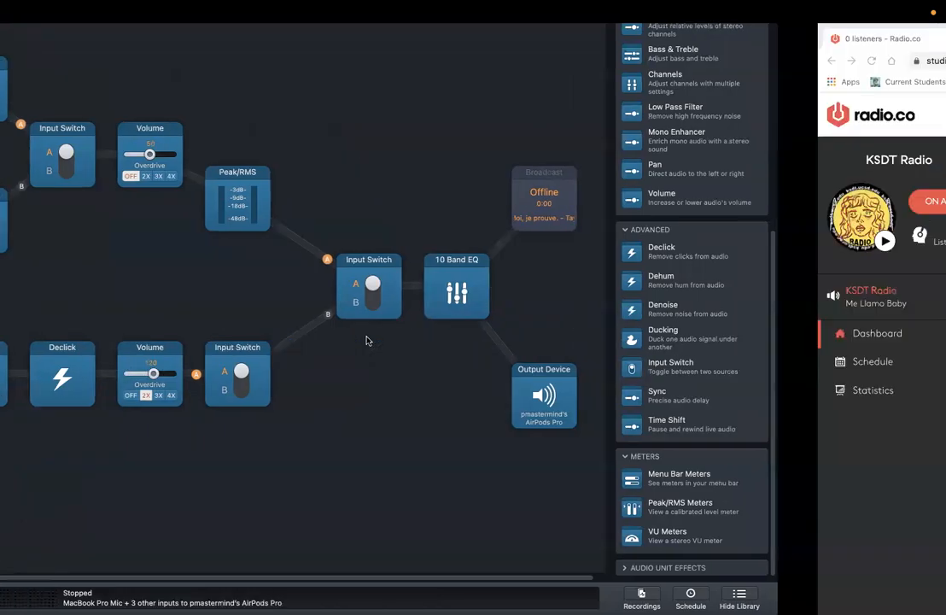
left_click(524, 40)
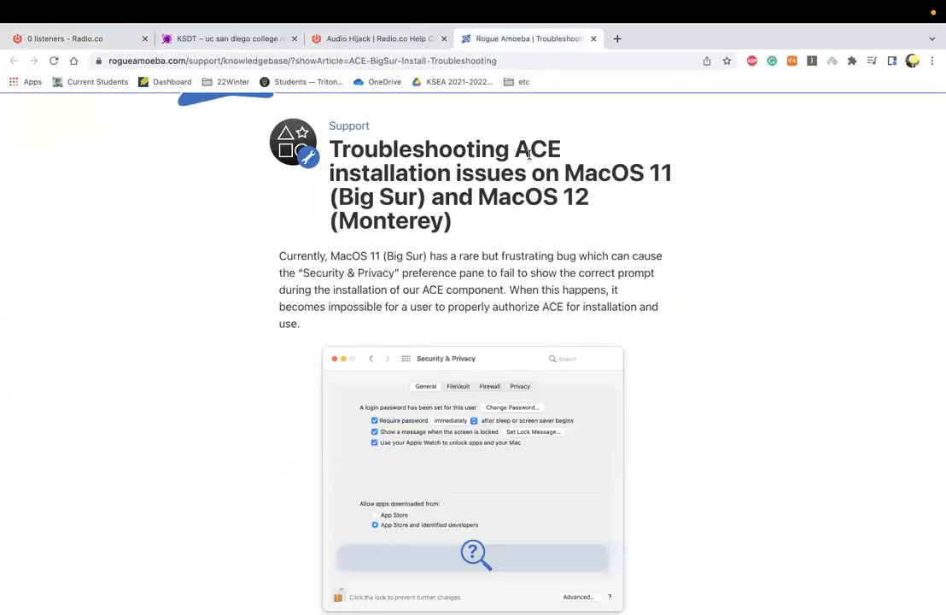
left_click(321, 33)
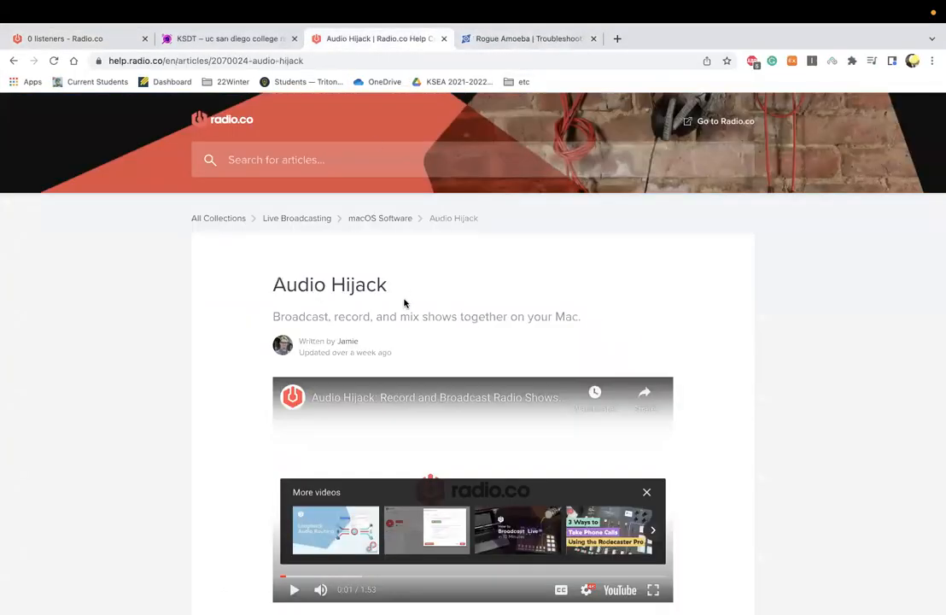
scroll(403, 279, "down", 3)
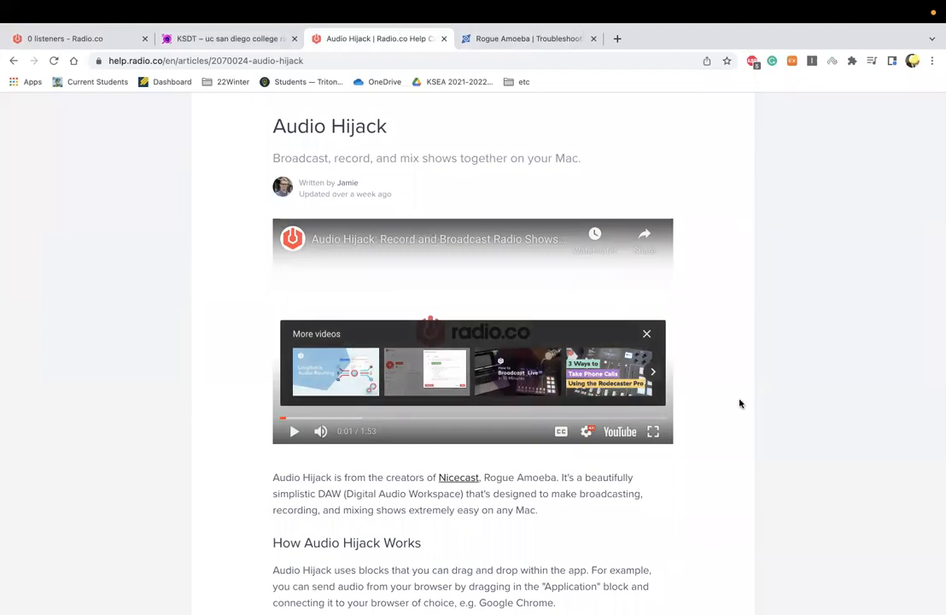
scroll(790, 413, "down", 5)
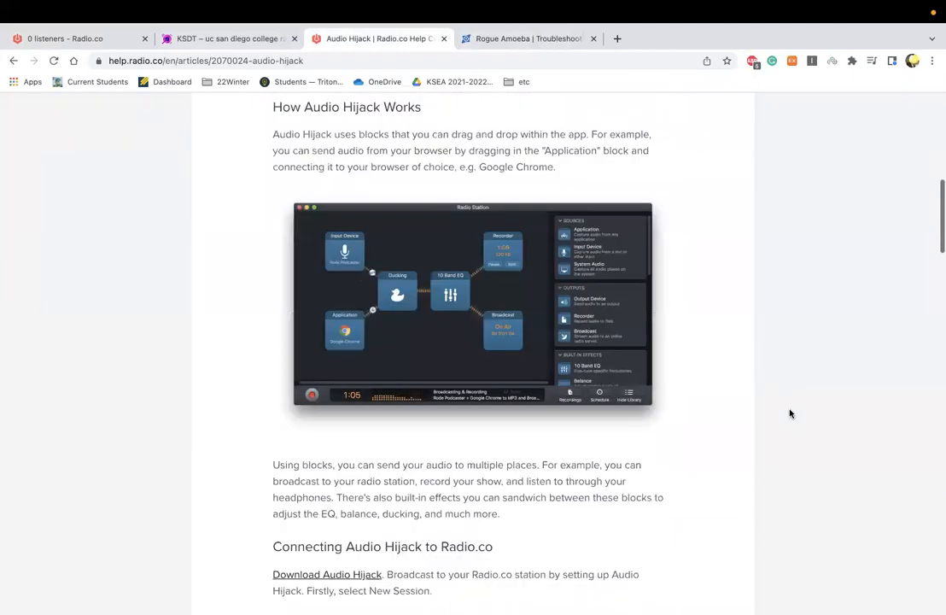
scroll(790, 413, "up", 3)
- Review Rogue Amoeba's article on troubleshooting ACE installation on MacOS 11 and 12, and return to the Radio.co station dashboard
left_click(534, 40)
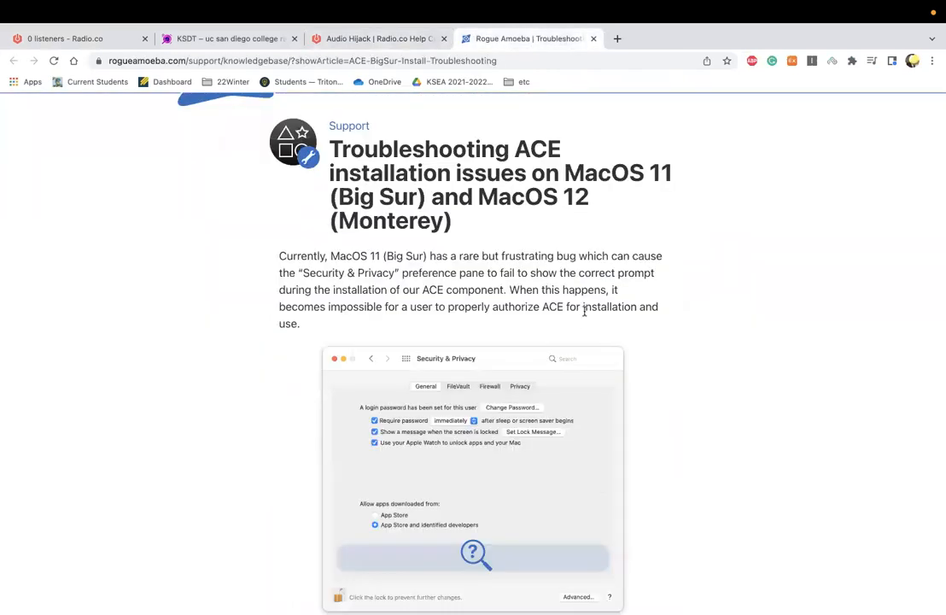
scroll(585, 311, "up", 1)
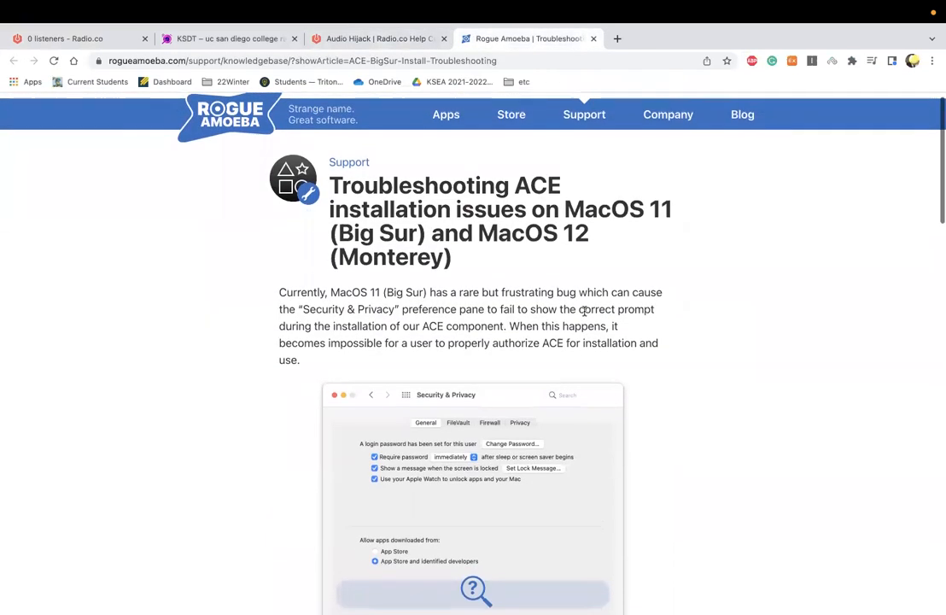
scroll(584, 312, "down", 2)
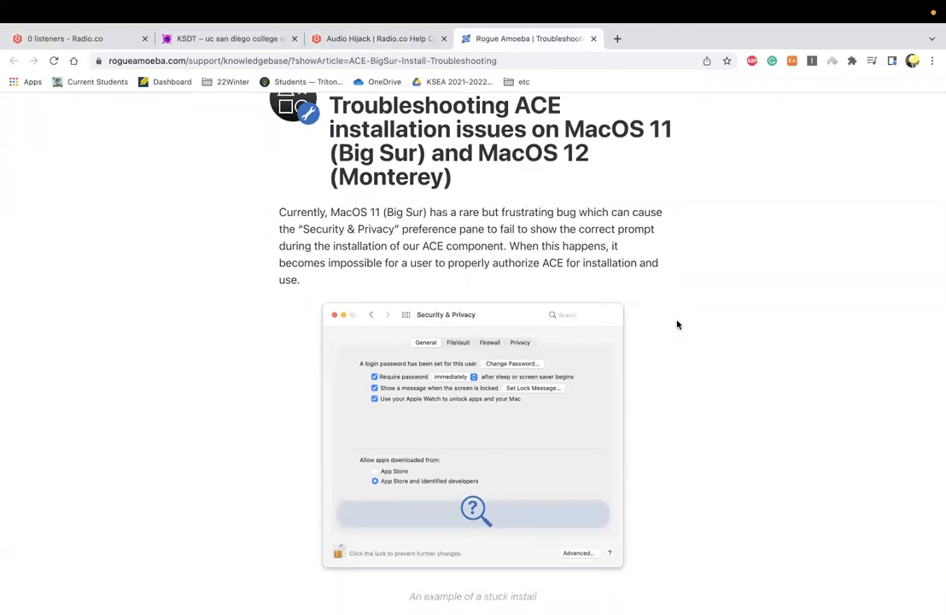
scroll(677, 325, "up", 1)
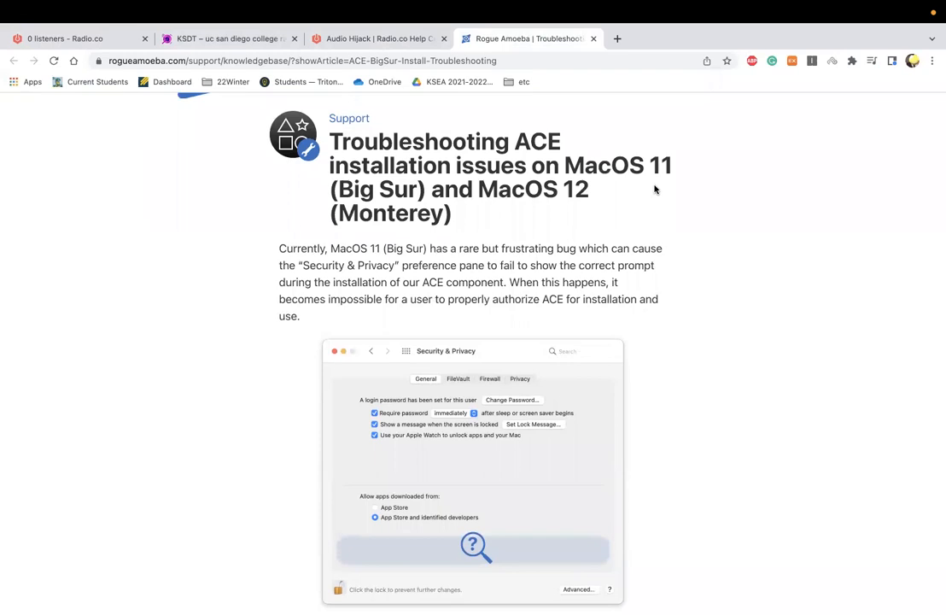
scroll(691, 247, "down", 5)
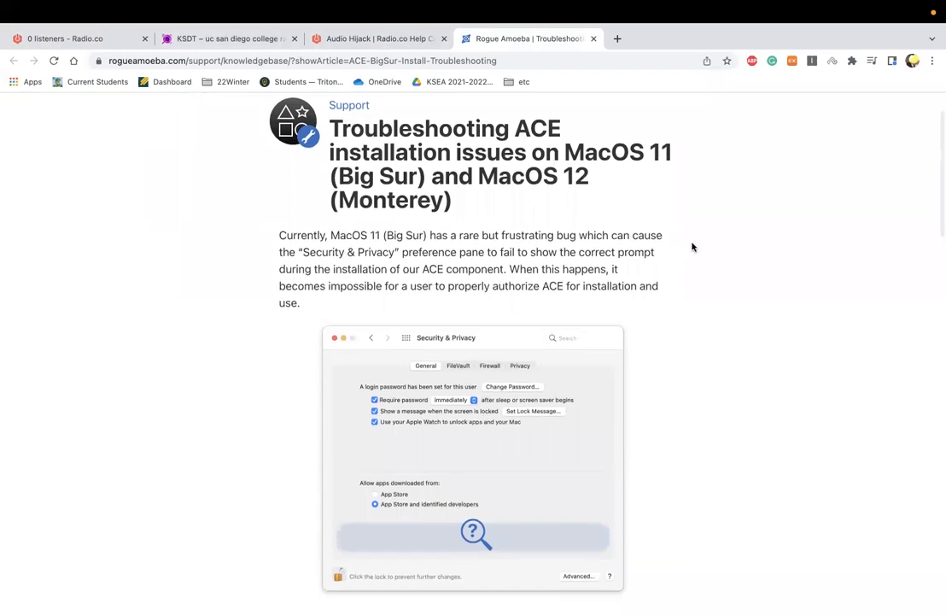
scroll(692, 247, "down", 20)
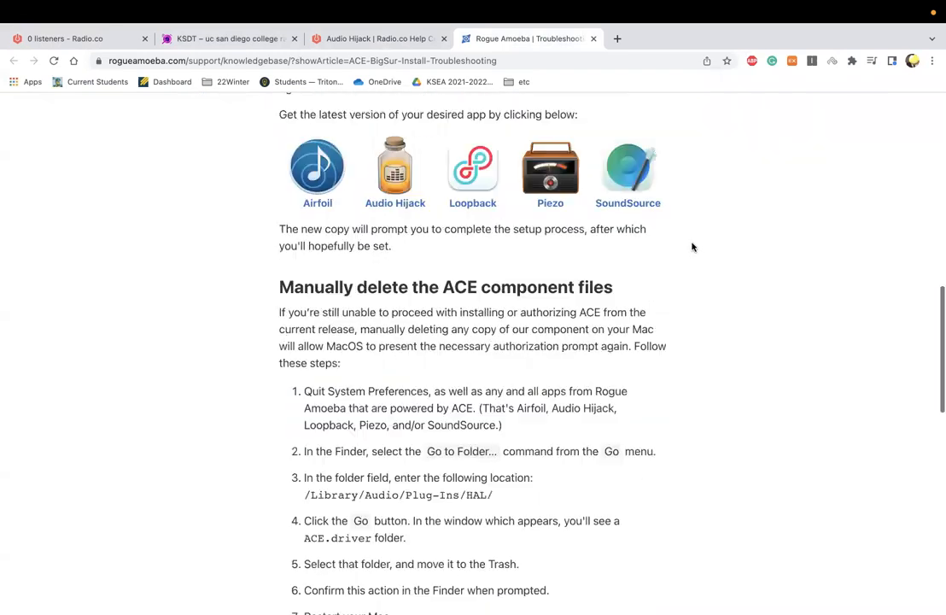
scroll(699, 251, "up", 20)
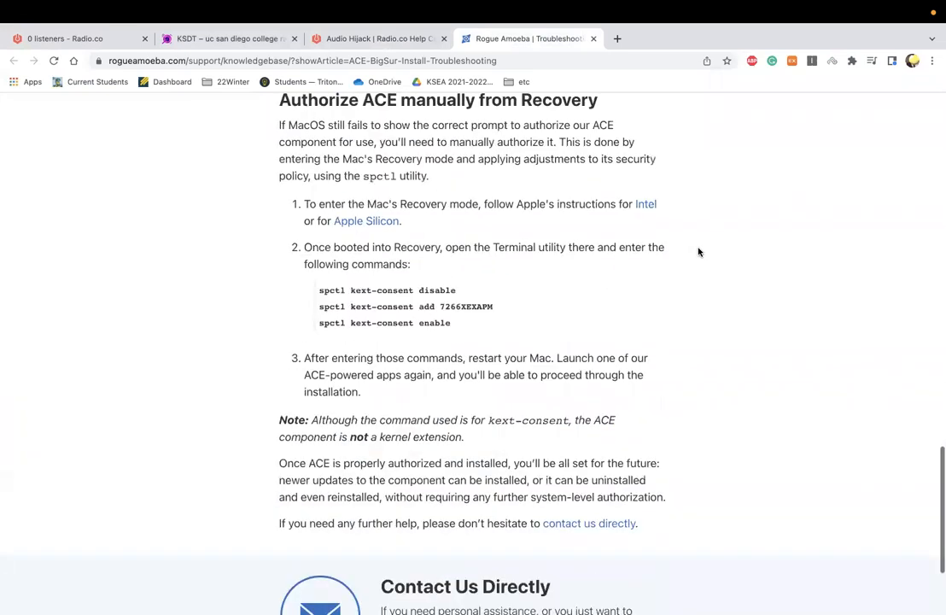
left_click(51, 38)
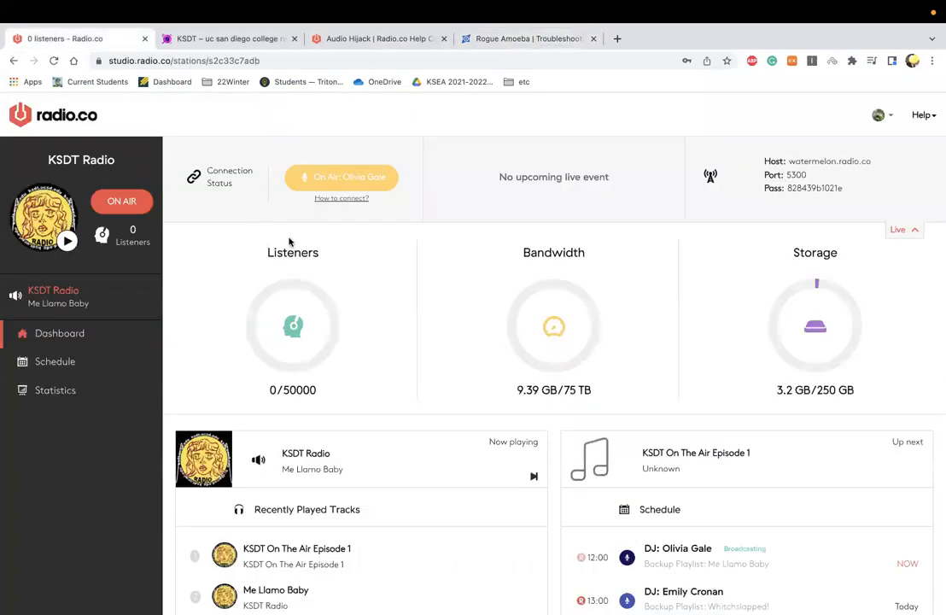